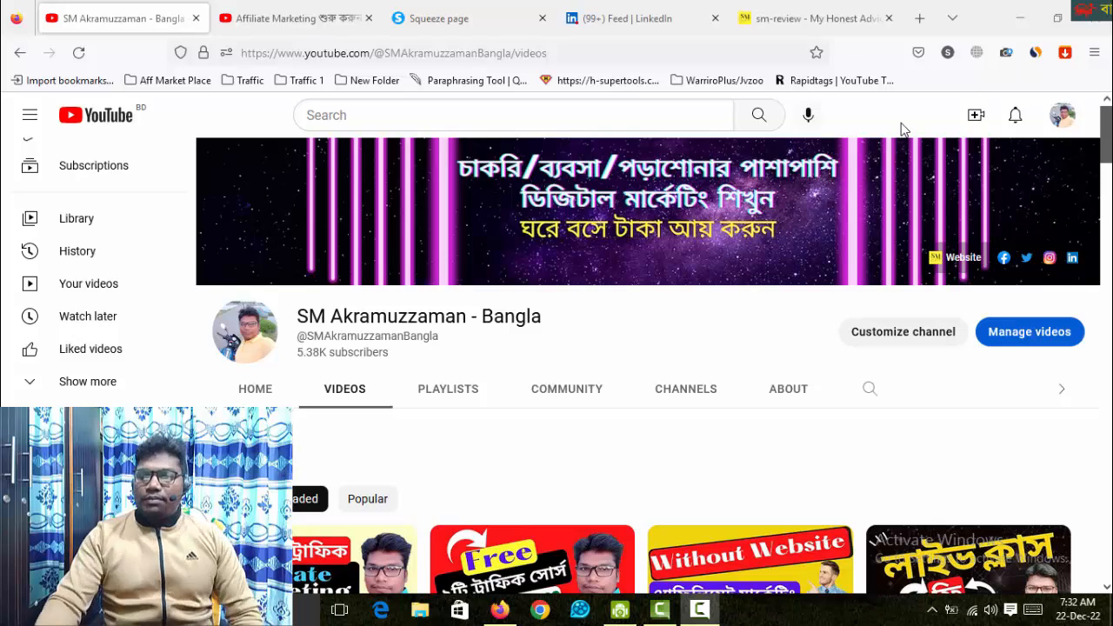
- Switch to LinkedIn and start creating a new LinkedIn Page of the Company type
left_click(626, 19)
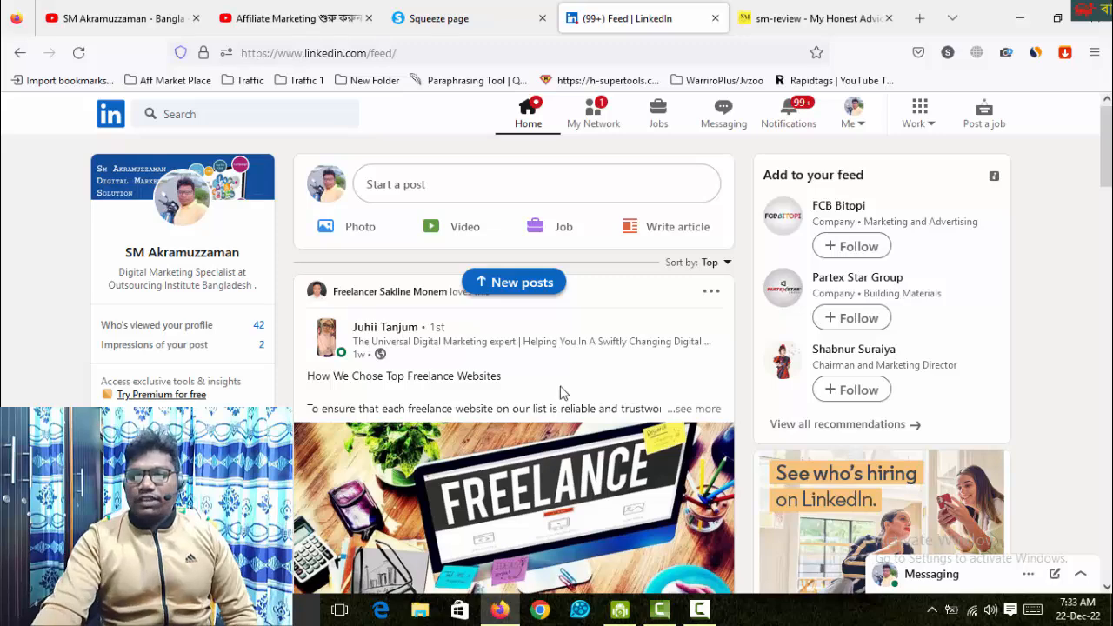
left_click(922, 118)
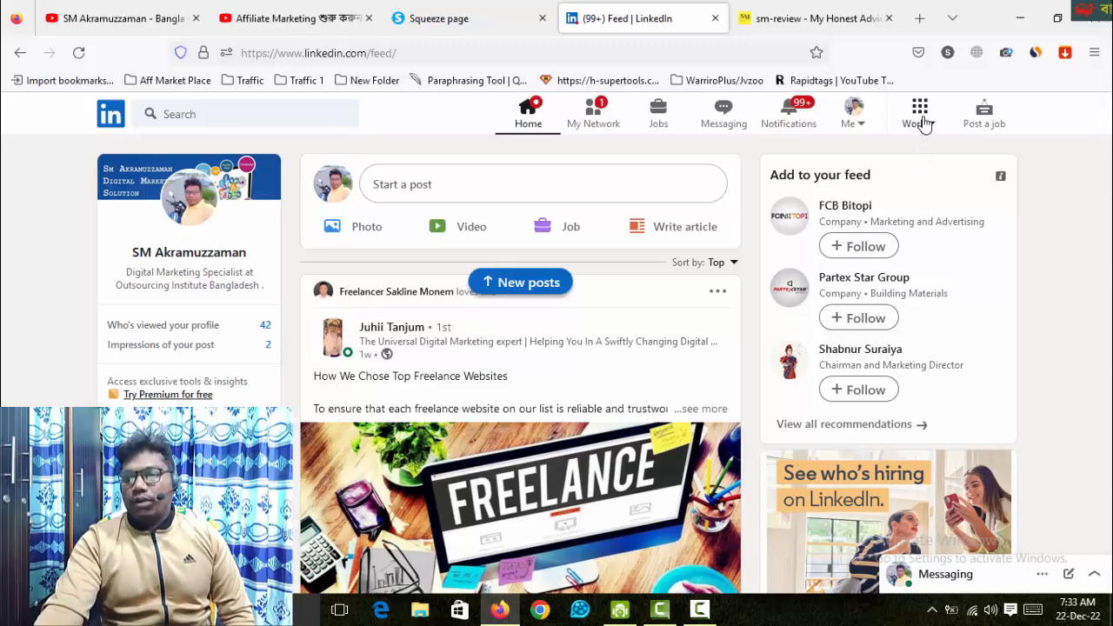
scroll(991, 378, "down", 3)
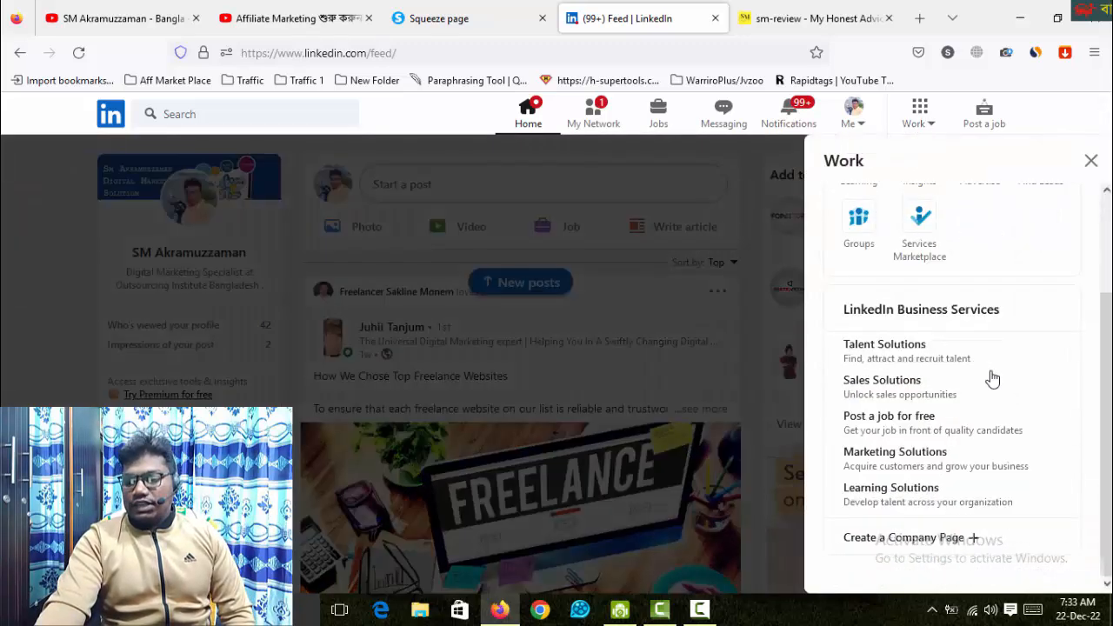
left_click(946, 538)
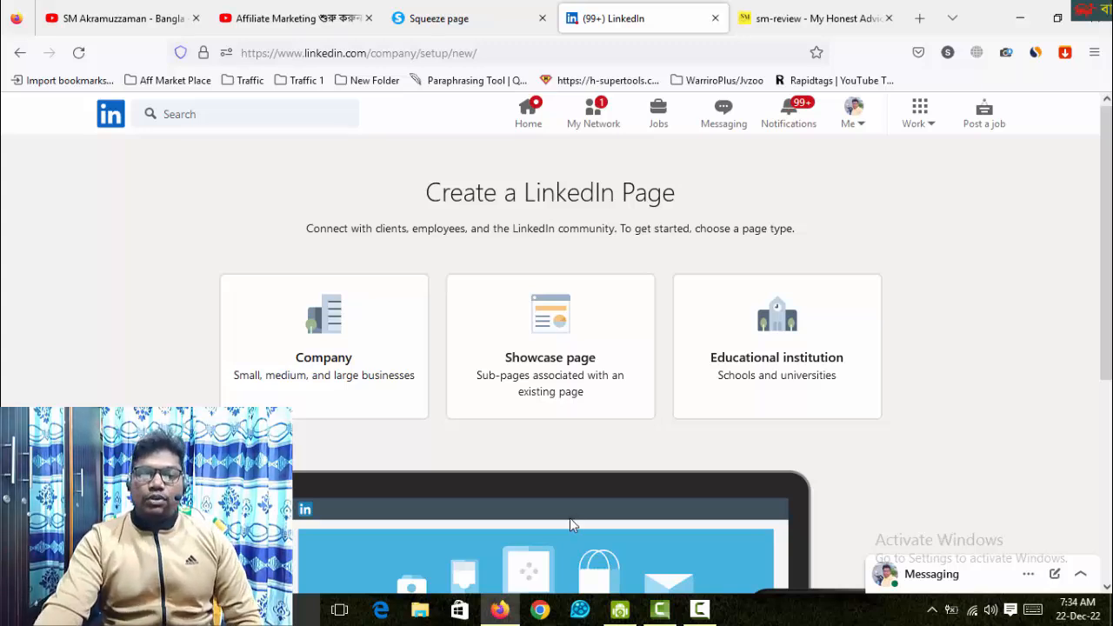
left_click(356, 348)
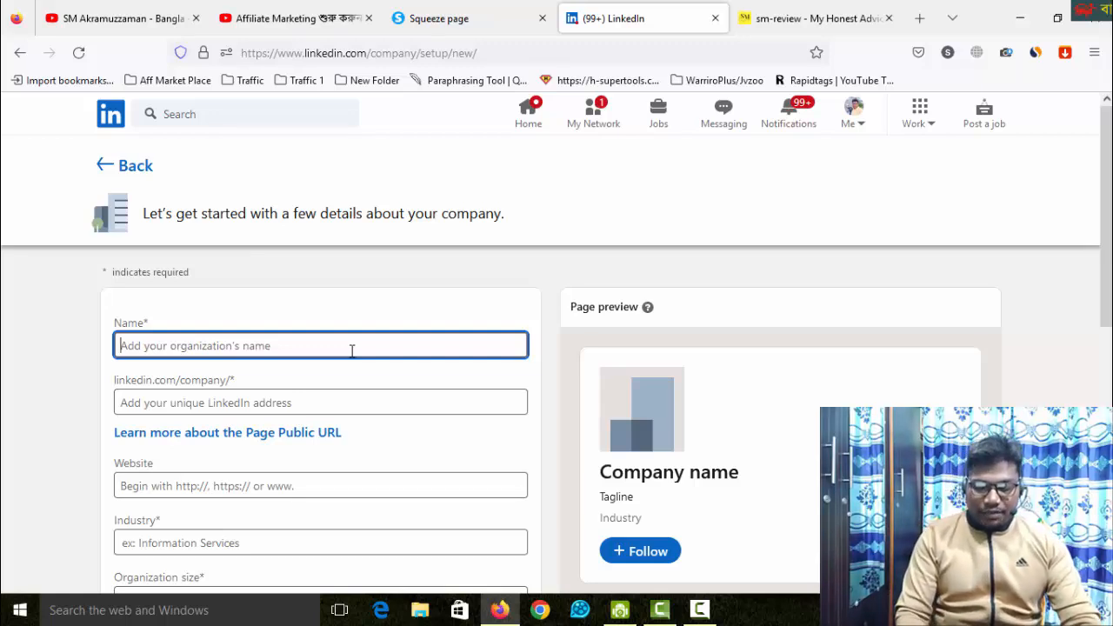
- Name the company page "Learn Digital Marketing Worldwide" and keep the matching public address learn-digital-marketing-worldwide
type("Learn Digital Marketing Worldwide")
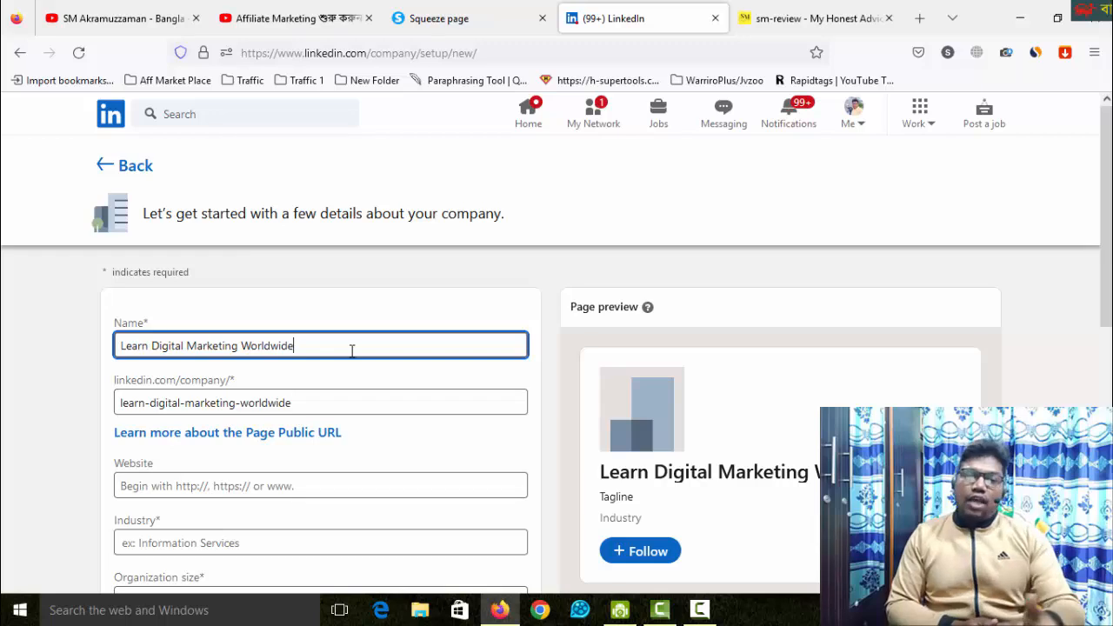
scroll(460, 427, "down", 3)
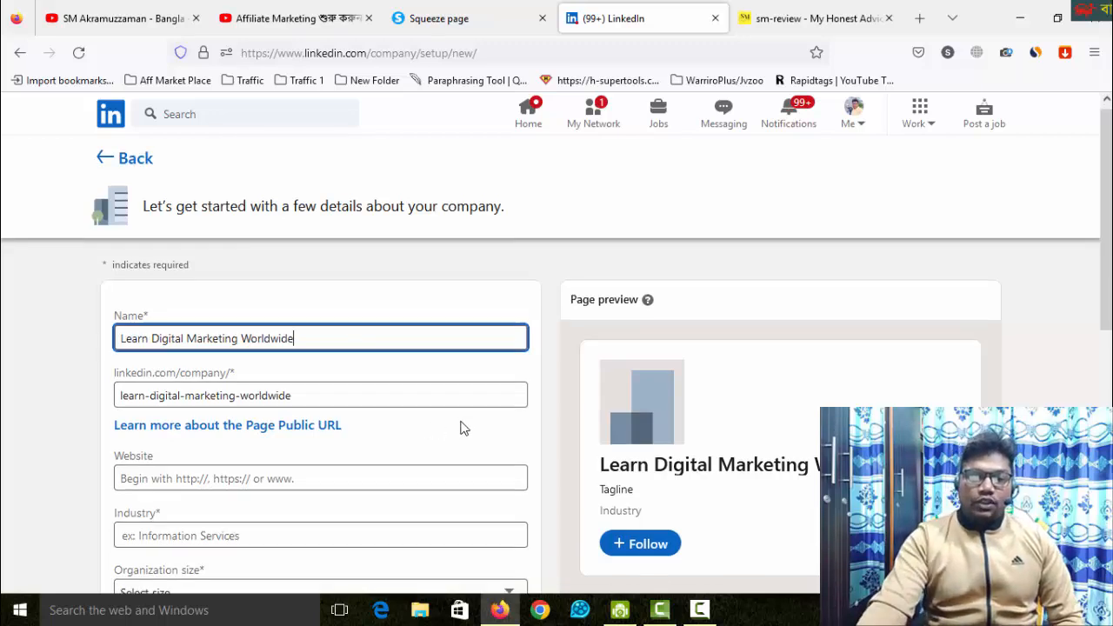
left_click(300, 239)
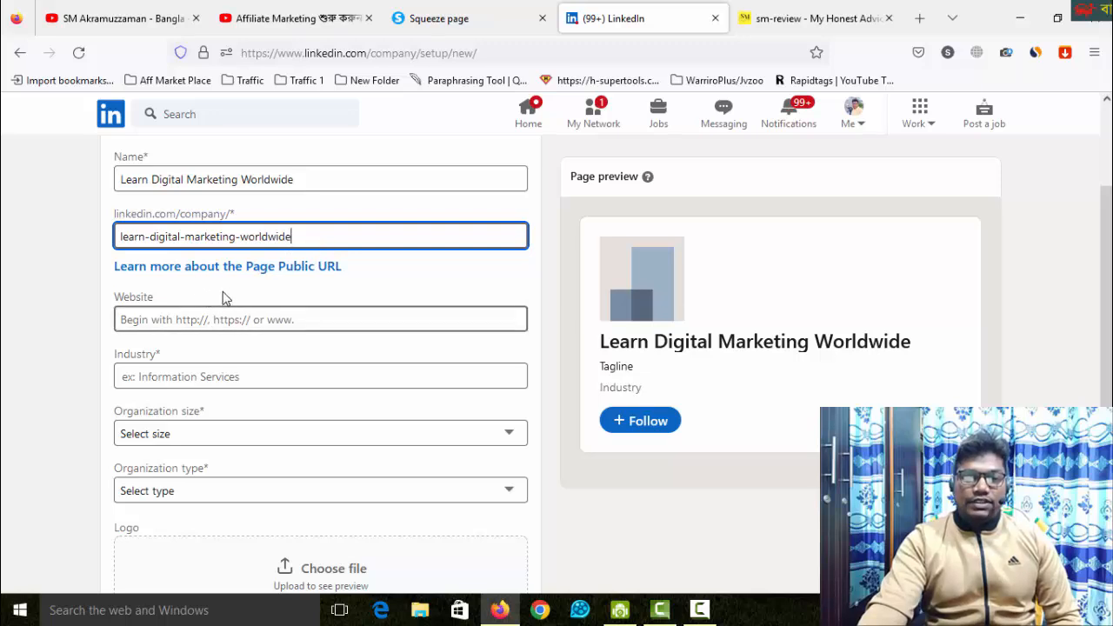
left_click(275, 314)
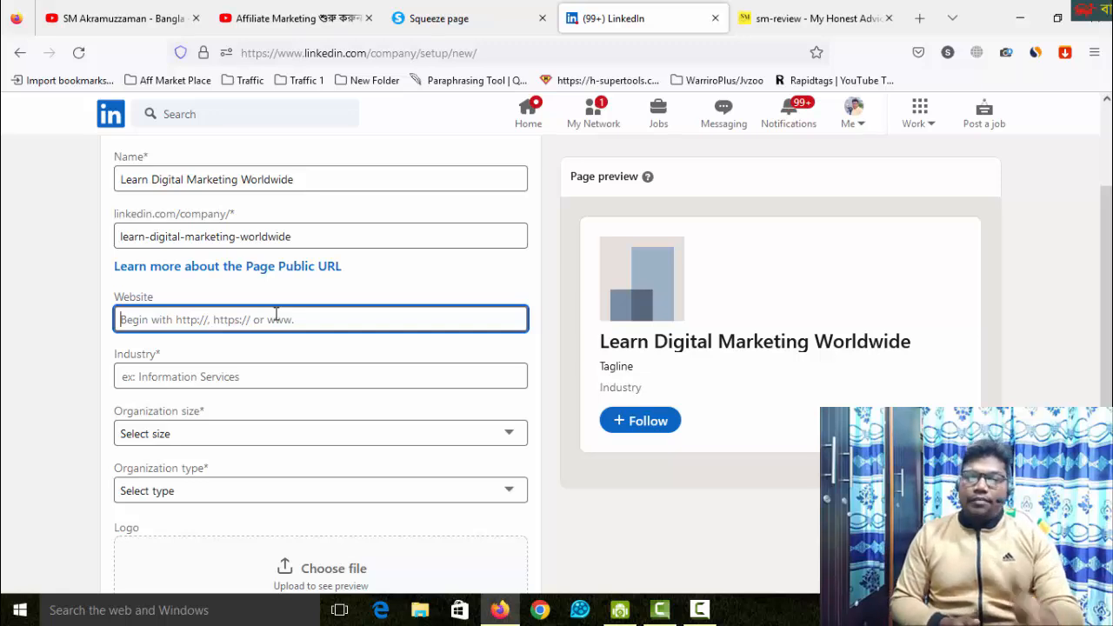
left_click(178, 354)
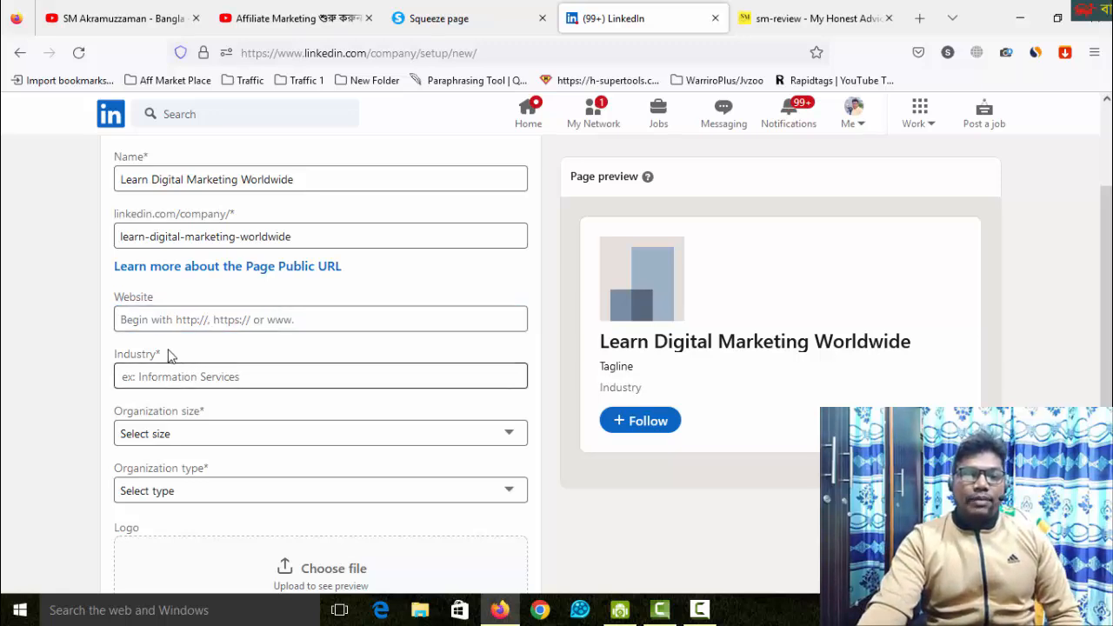
left_click(214, 318)
left_click(820, 17)
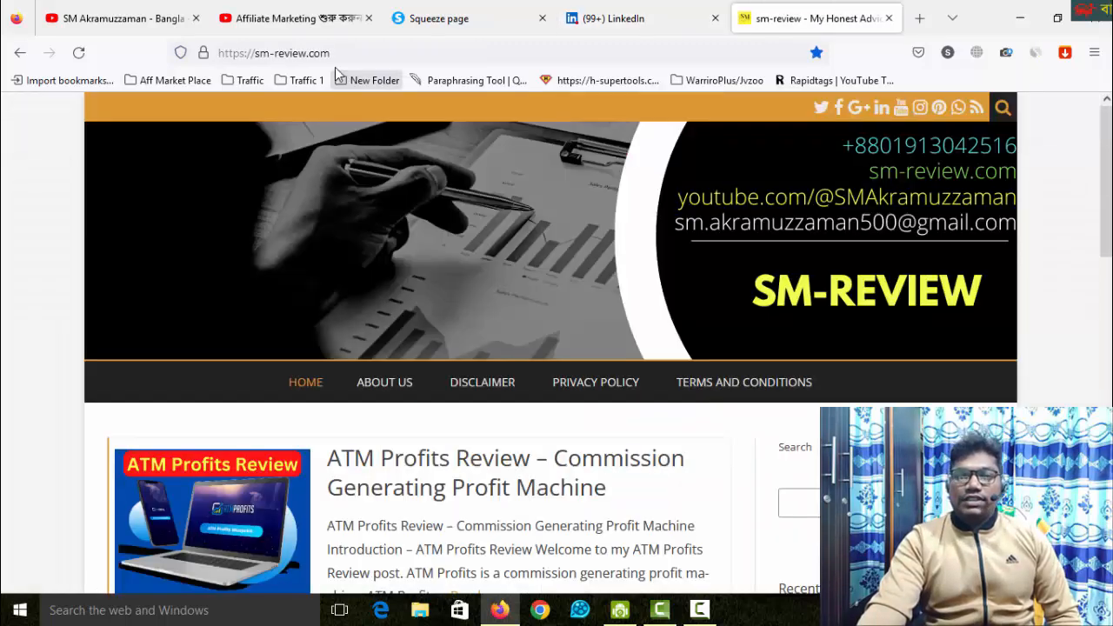
left_click(310, 53)
right_click(308, 53)
left_click(342, 149)
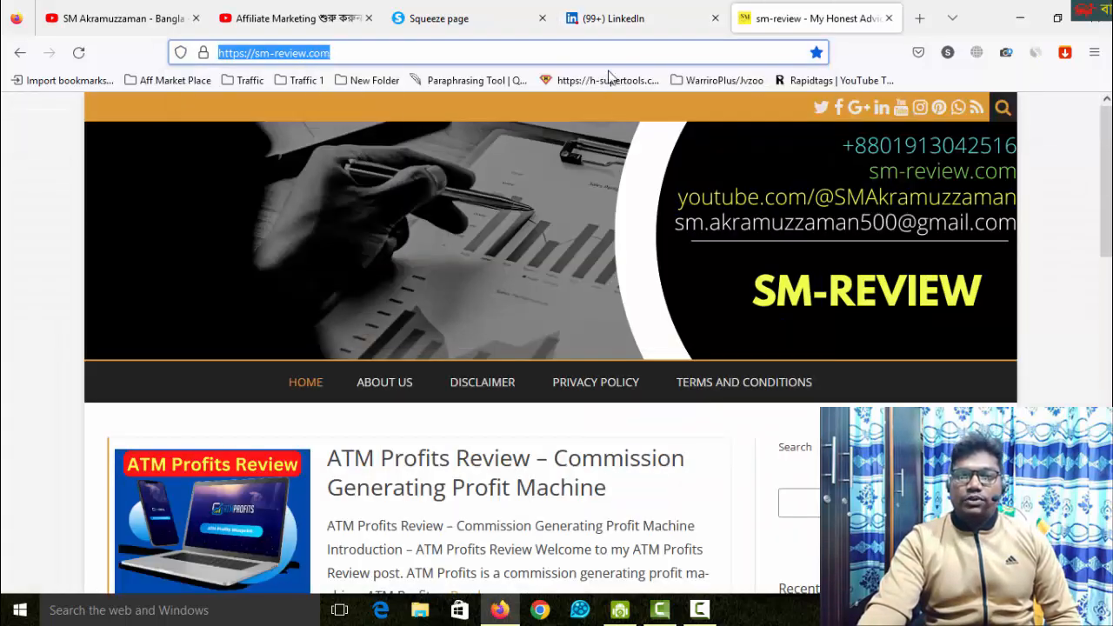
left_click(602, 20)
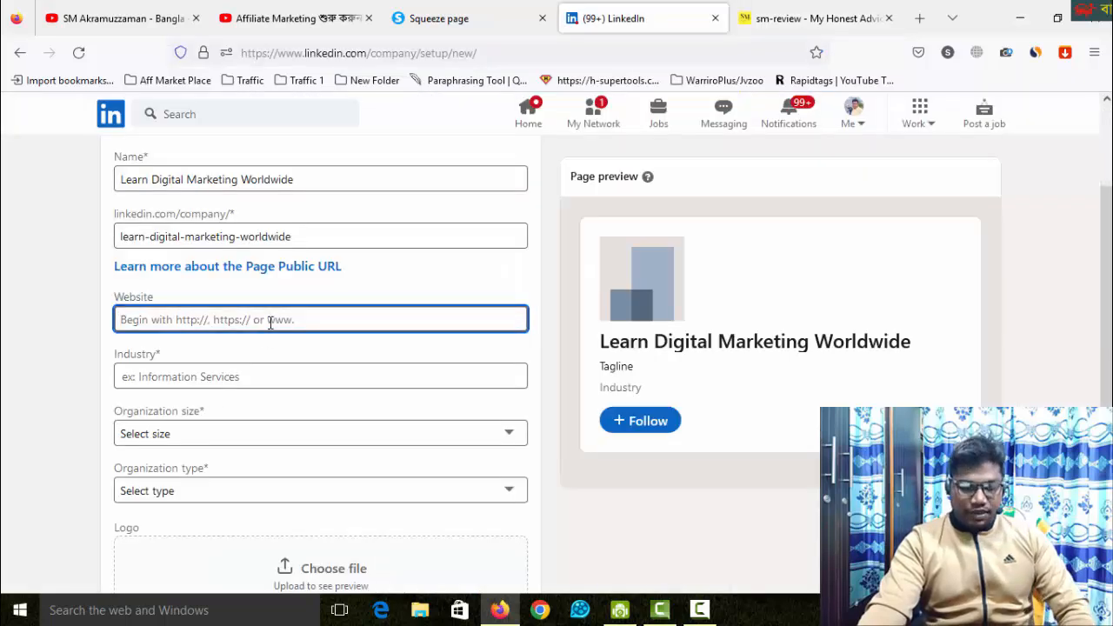
key("ctrl+v")
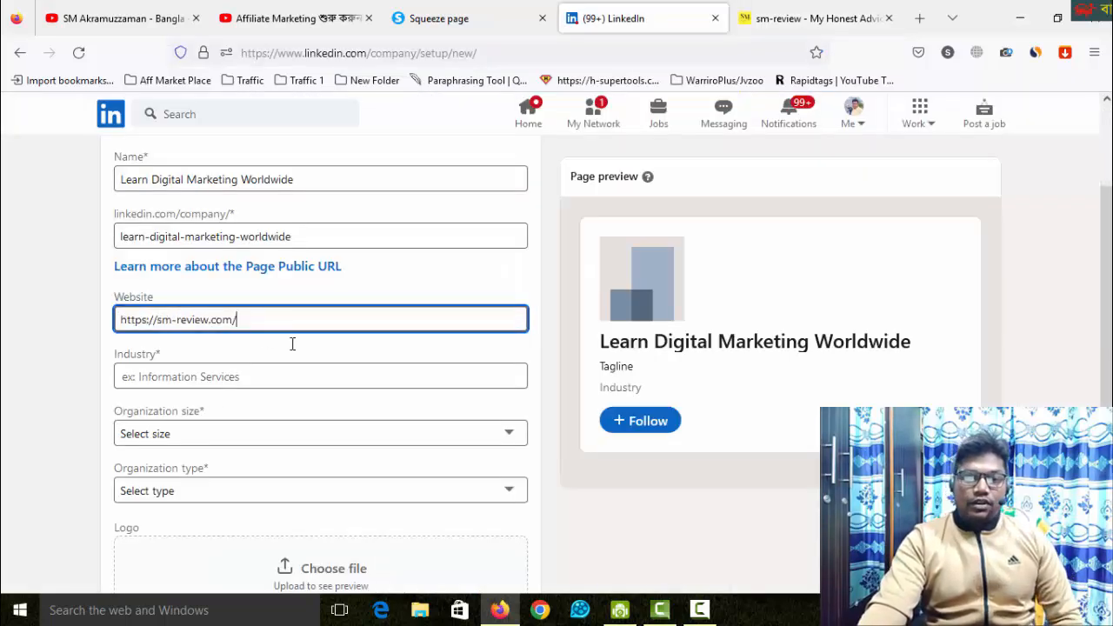
- Set the company's industry to Design Services
scroll(414, 380, "down", 2)
left_click(277, 291)
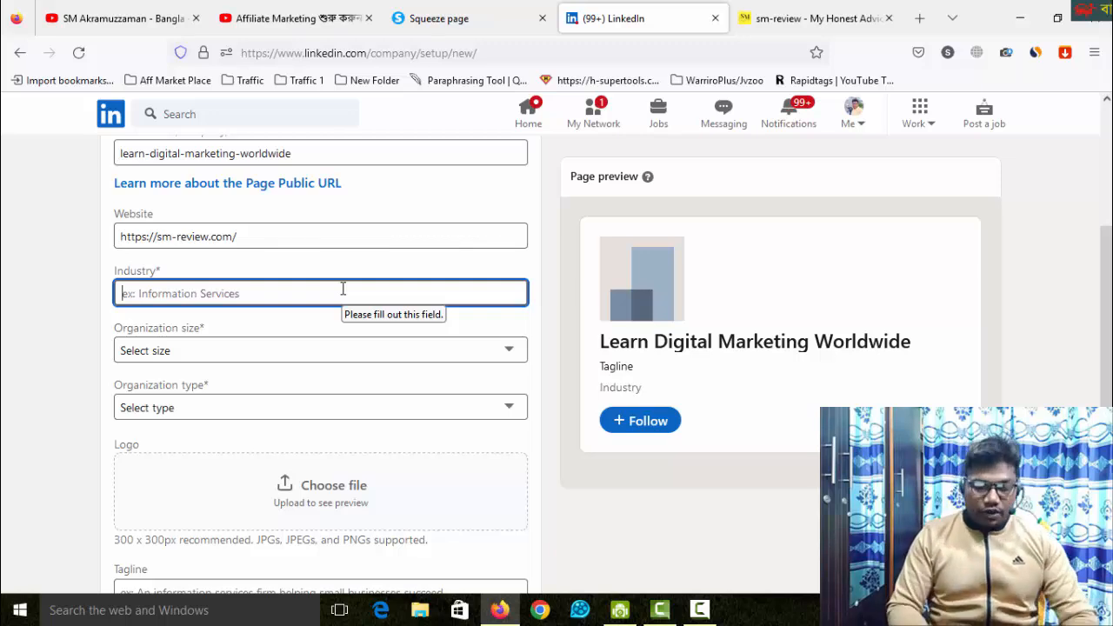
type("D")
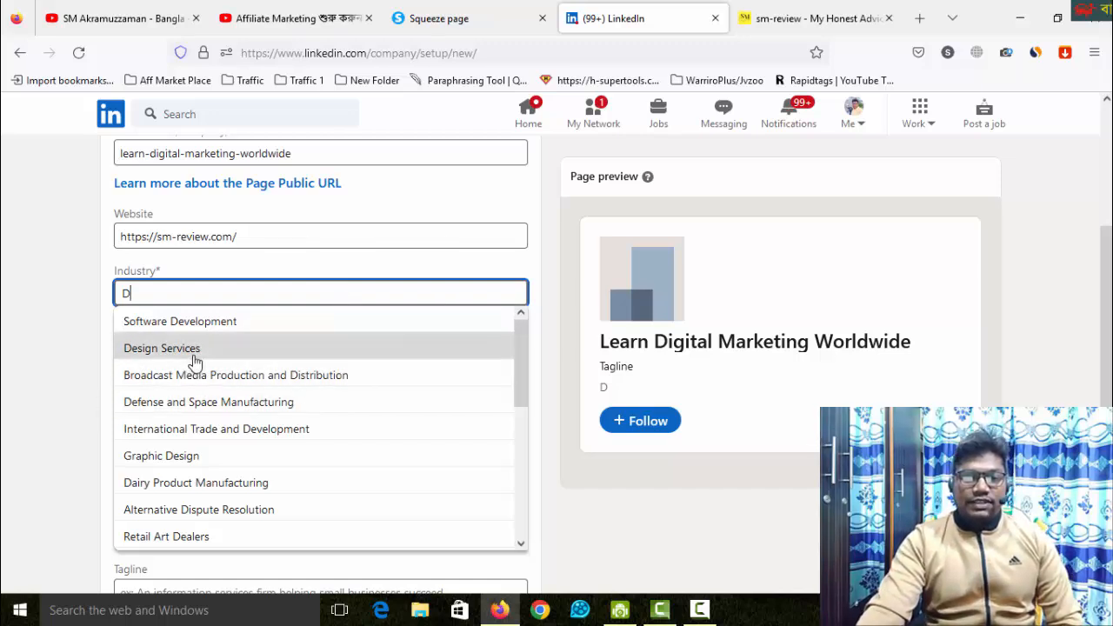
left_click(442, 347)
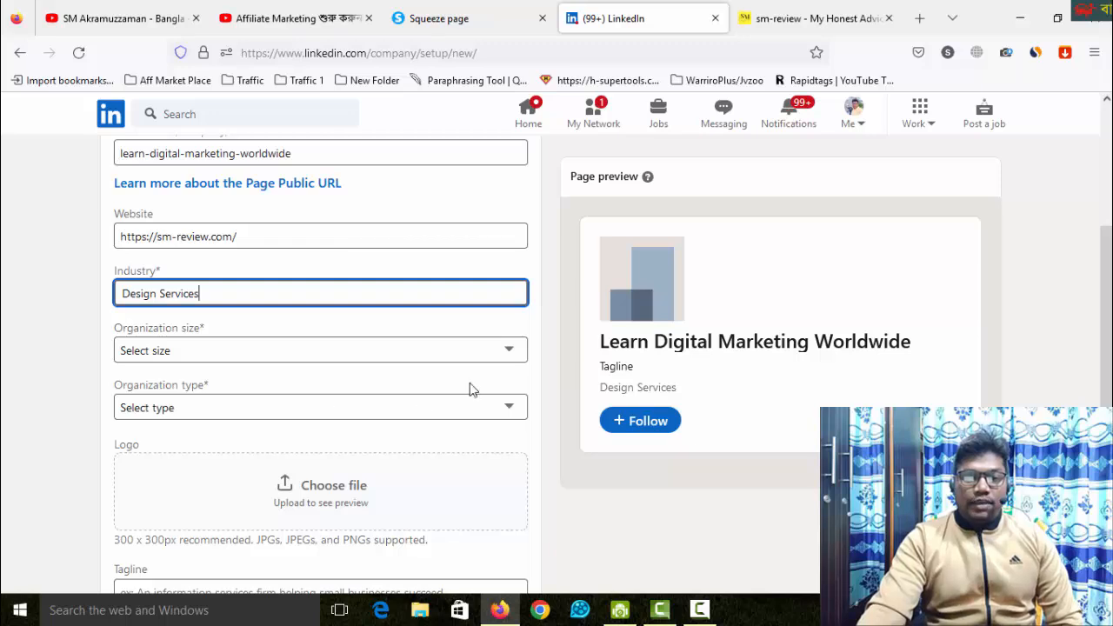
- Set the organization size to 2–10 employees and the organization type to Sole proprietorship
left_click(452, 349)
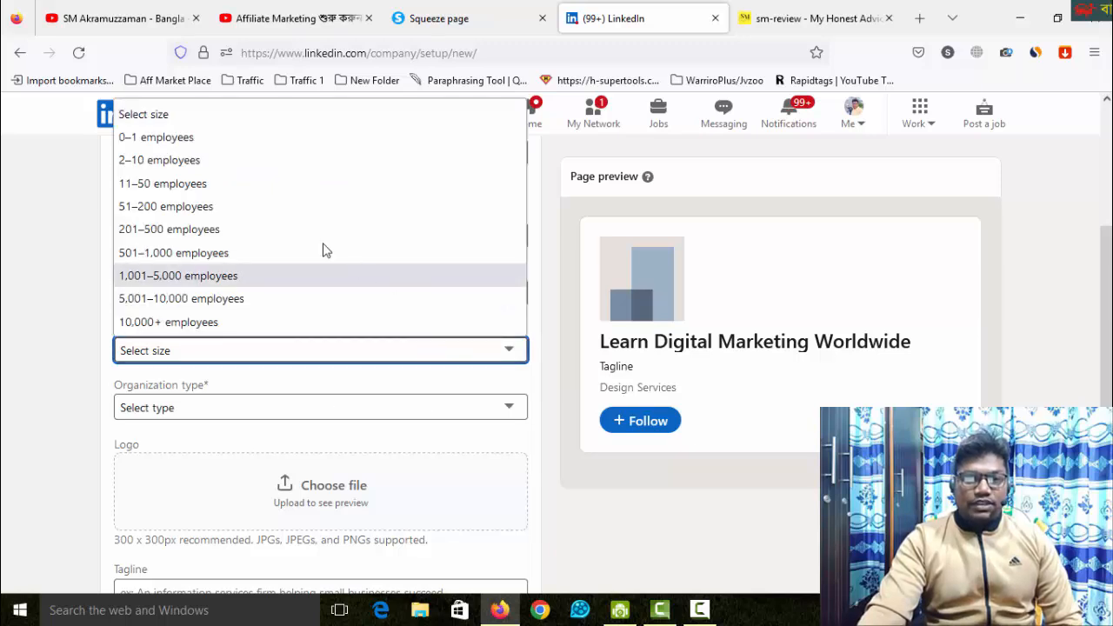
left_click(161, 162)
scroll(388, 421, "down", 1)
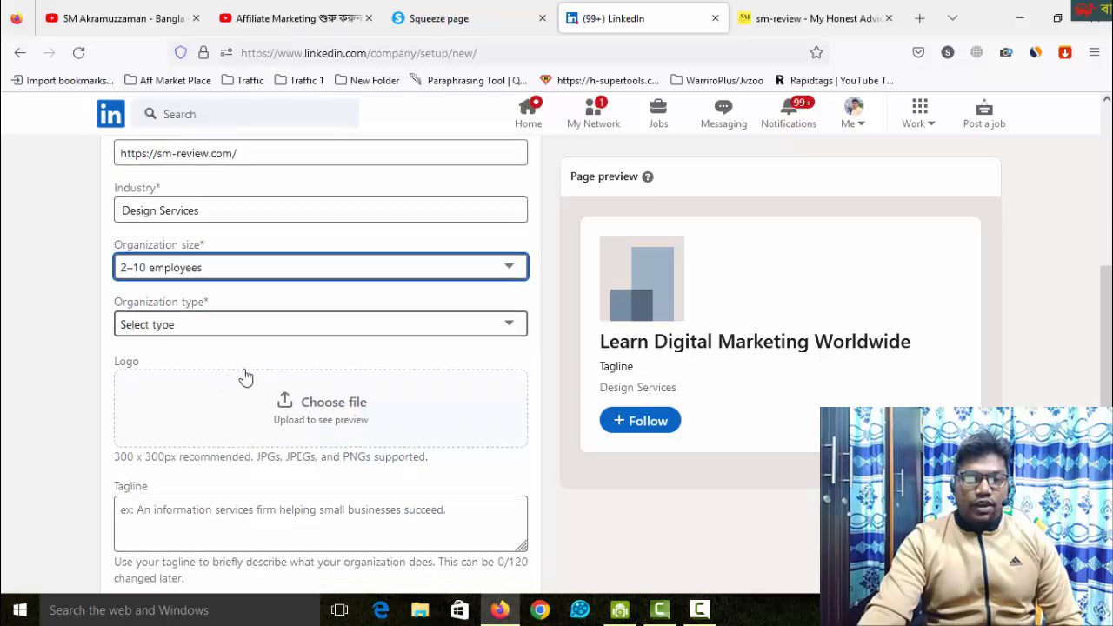
left_click(316, 324)
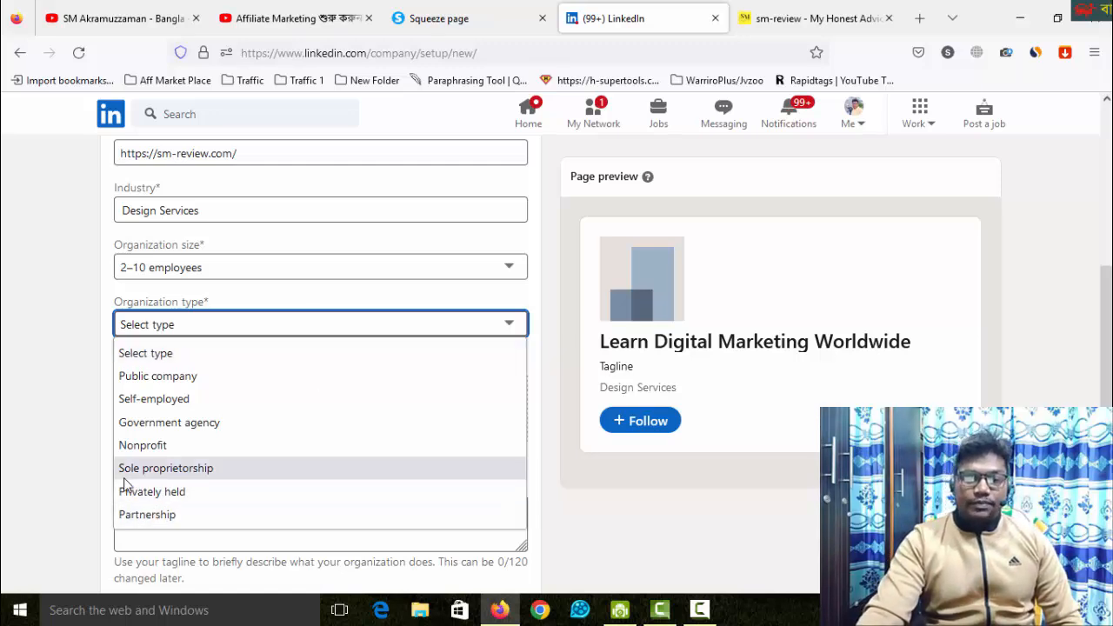
left_click(219, 475)
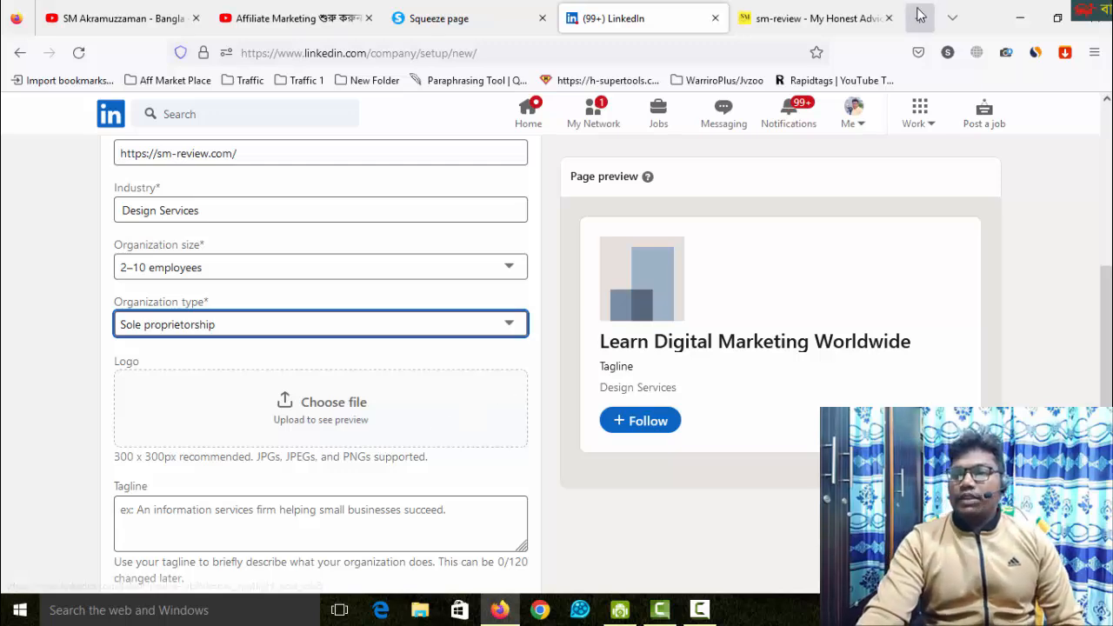
- Find a digital marketing image on Google and upload Digital-Marketing.jpg as the company page's logo
left_click(920, 17)
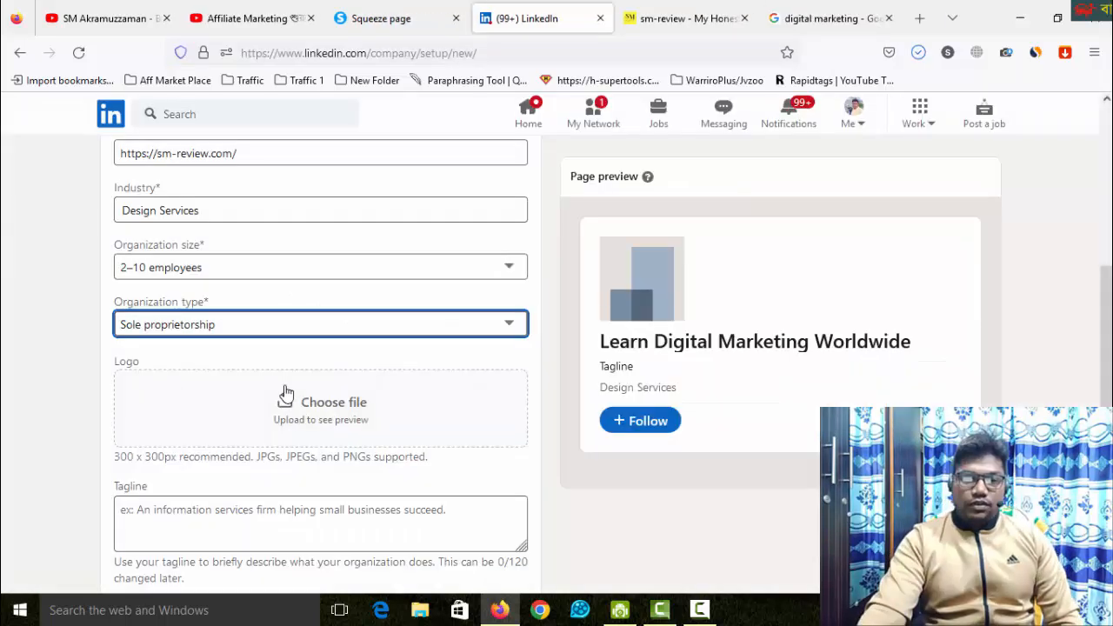
left_click(331, 418)
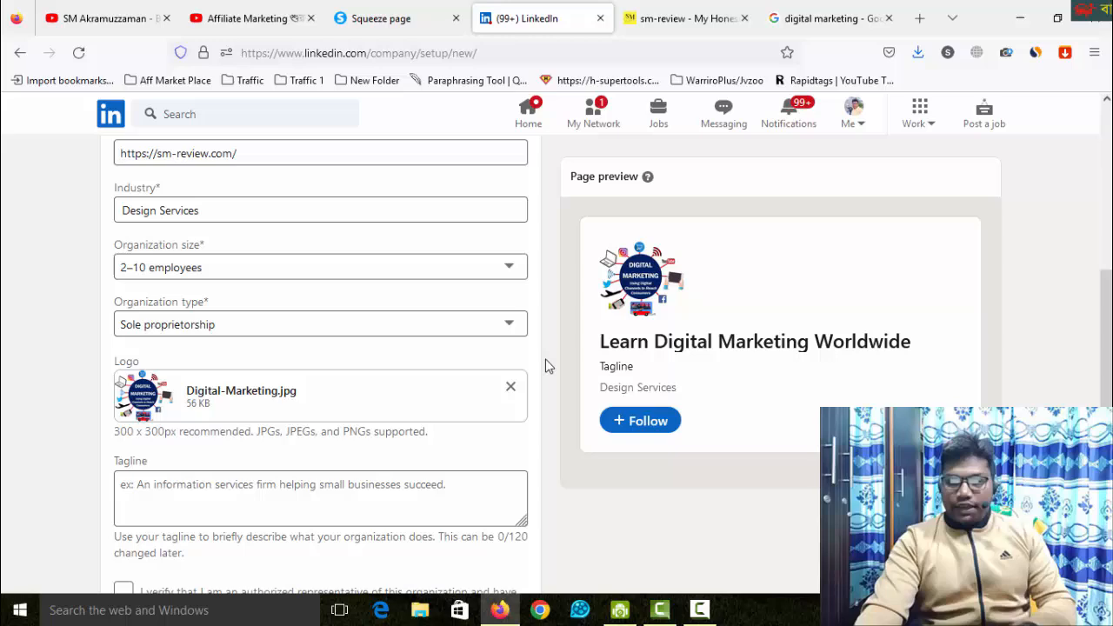
- Copy the company name "Learn Digital Marketing Worldwide" into the page's tagline
scroll(545, 366, "down", 3)
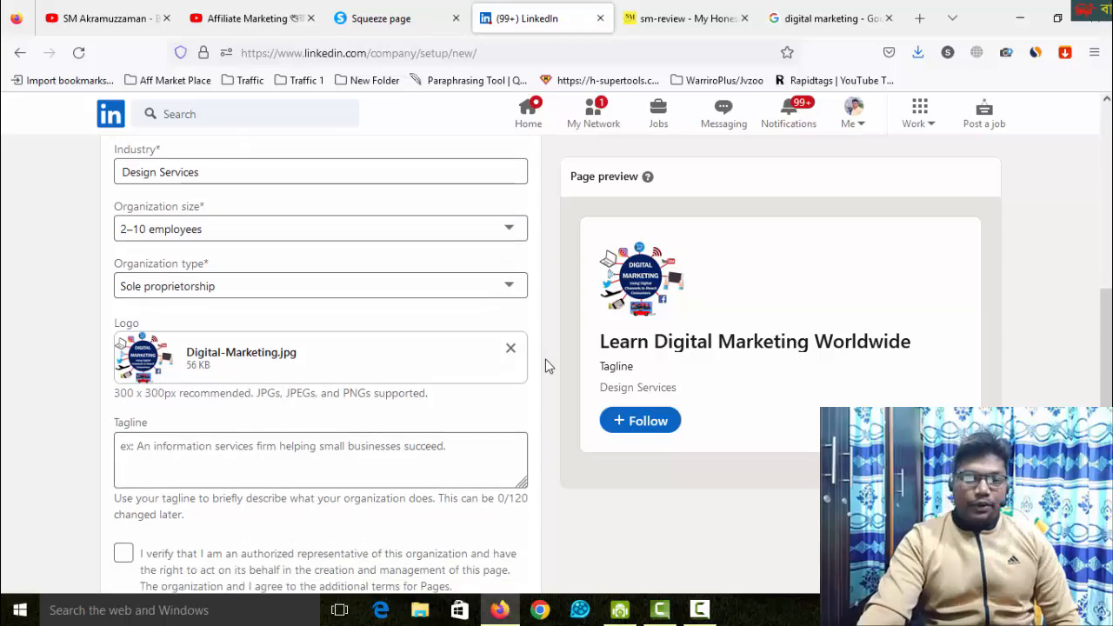
left_click(258, 323)
scroll(548, 406, "up", 8)
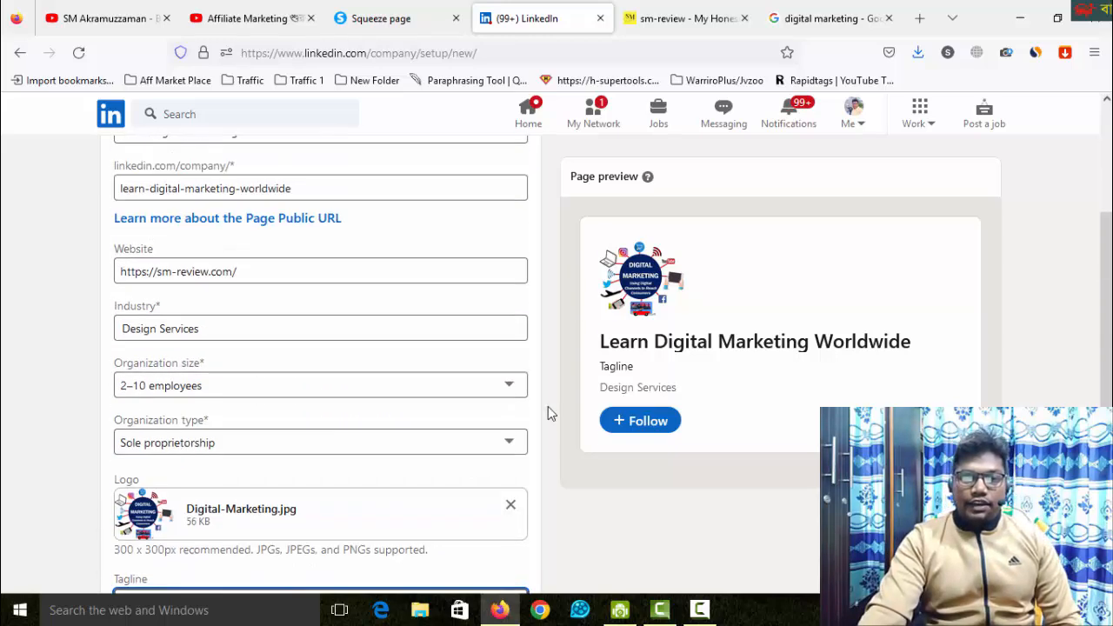
left_click_drag(307, 263, 98, 262)
scroll(99, 261, "up", 2)
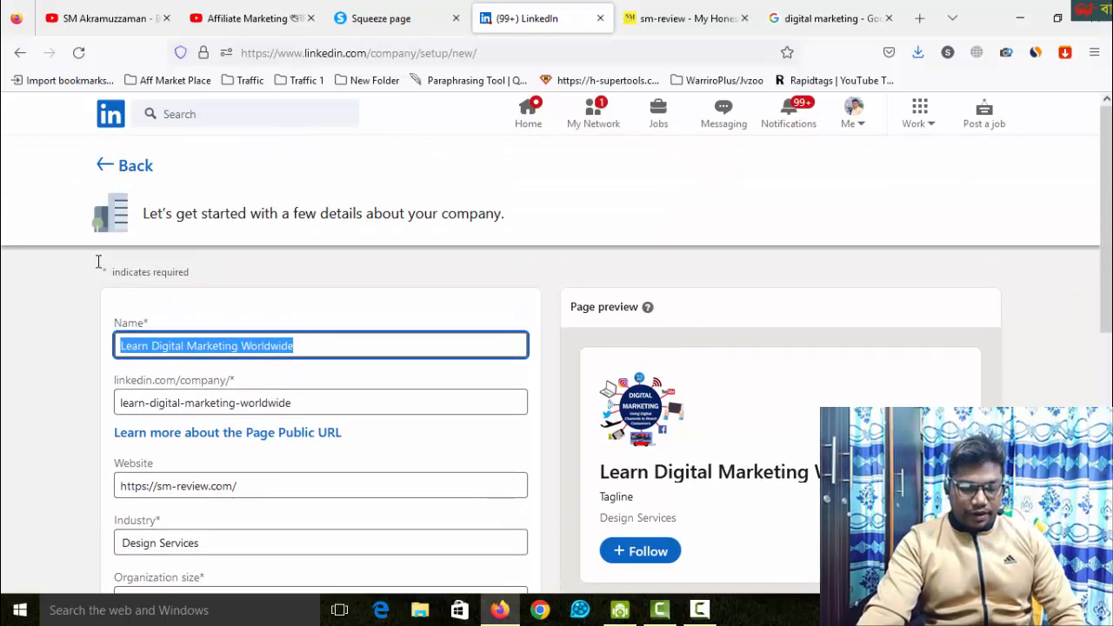
scroll(559, 405, "down", 4)
scroll(574, 395, "down", 4)
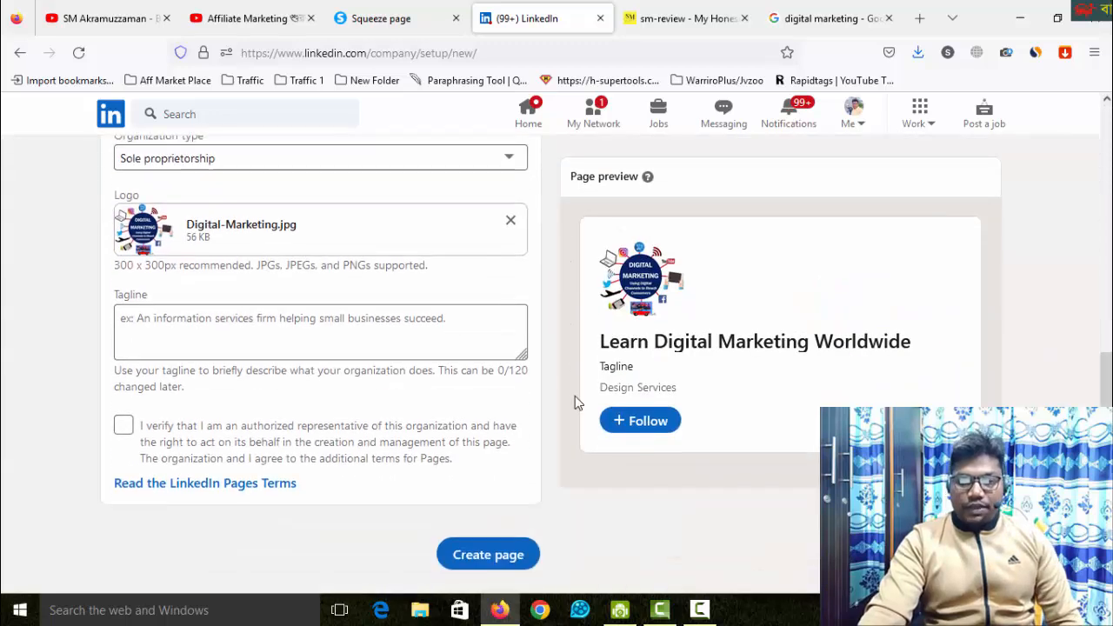
left_click(439, 317)
key("ctrl+v")
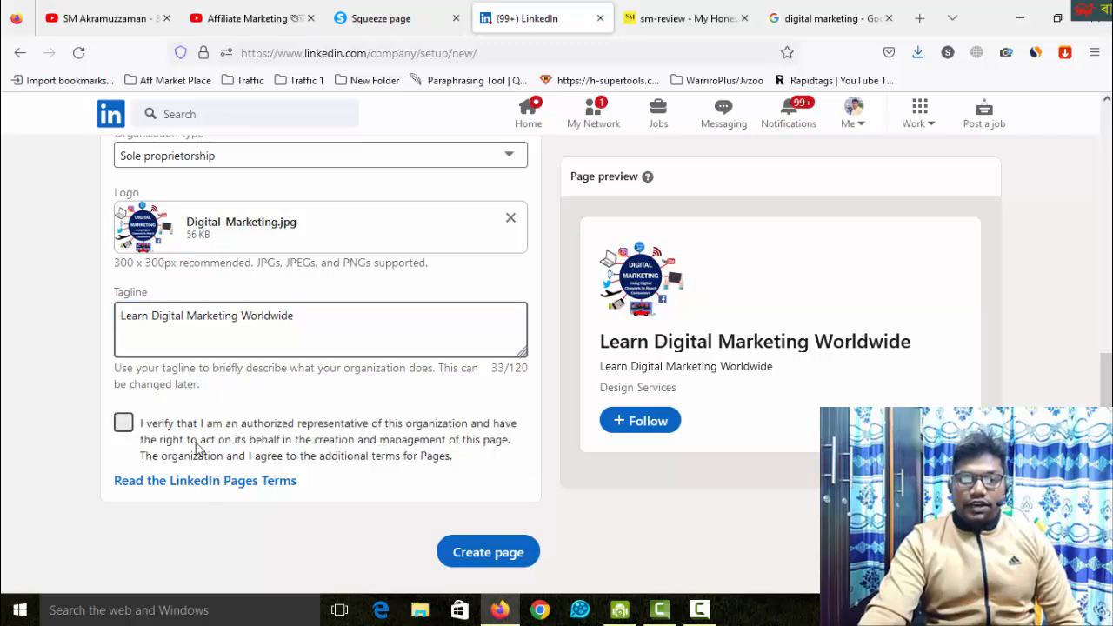
- Confirm being an authorized representative of the organization and create the page
left_click(359, 435)
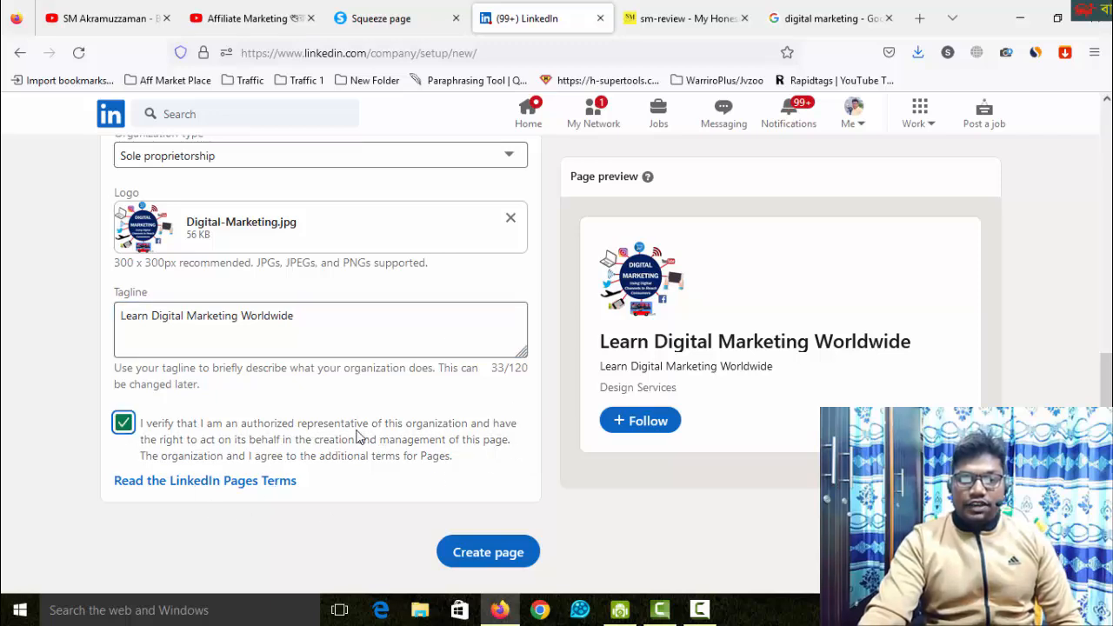
left_click(501, 560)
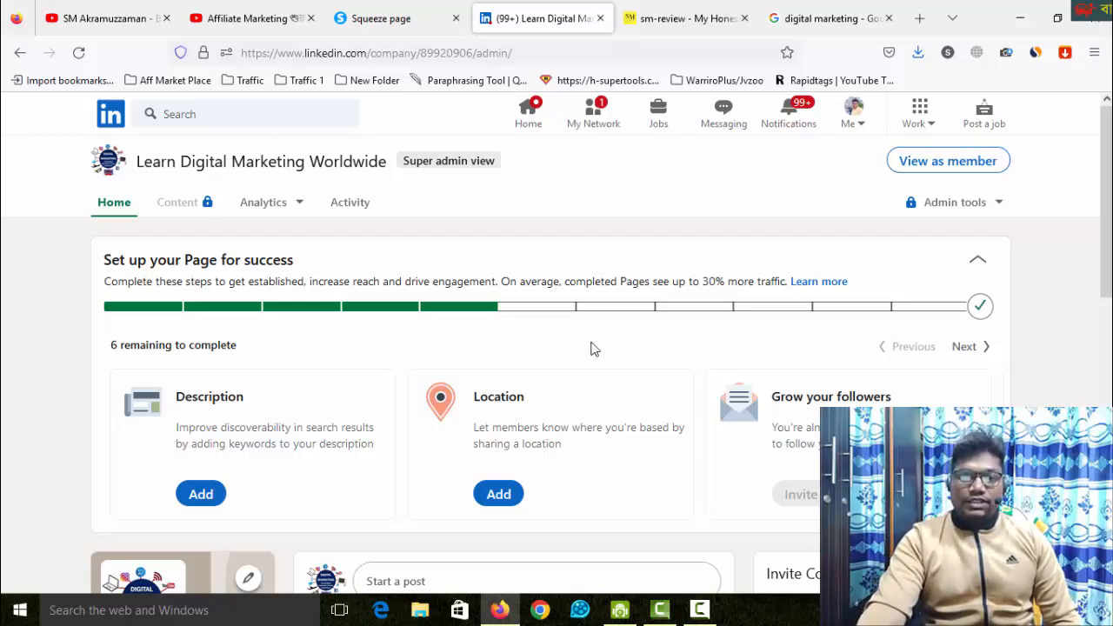
- Add the page description "If you Want to Make Money Online Then Connect This Page." and save it, dismissing the unlocked-feature notice
scroll(591, 348, "down", 2)
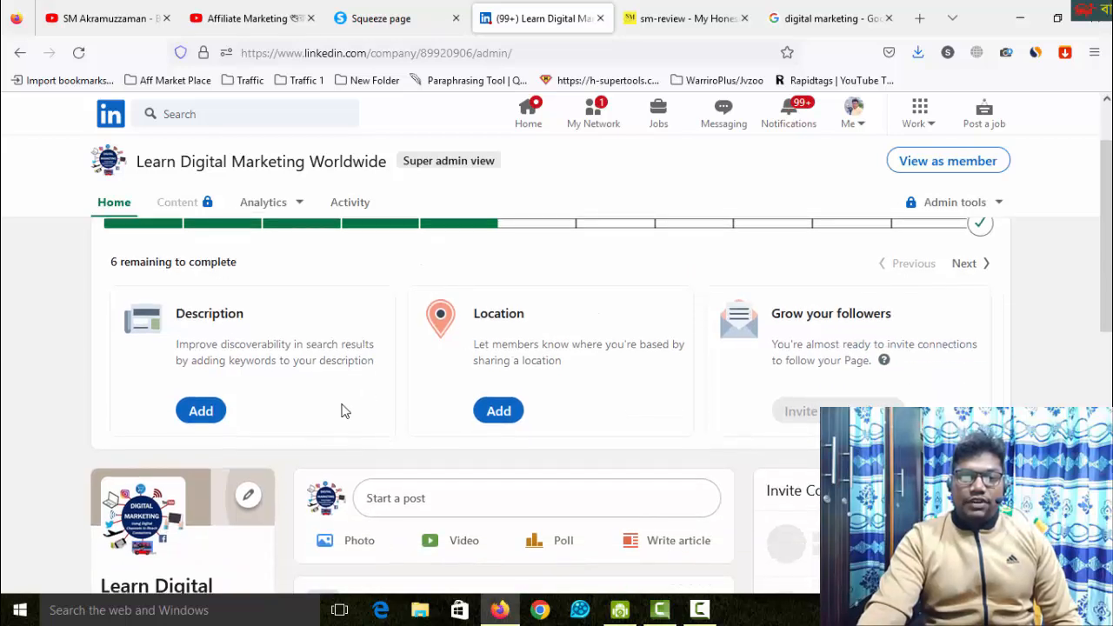
left_click(203, 410)
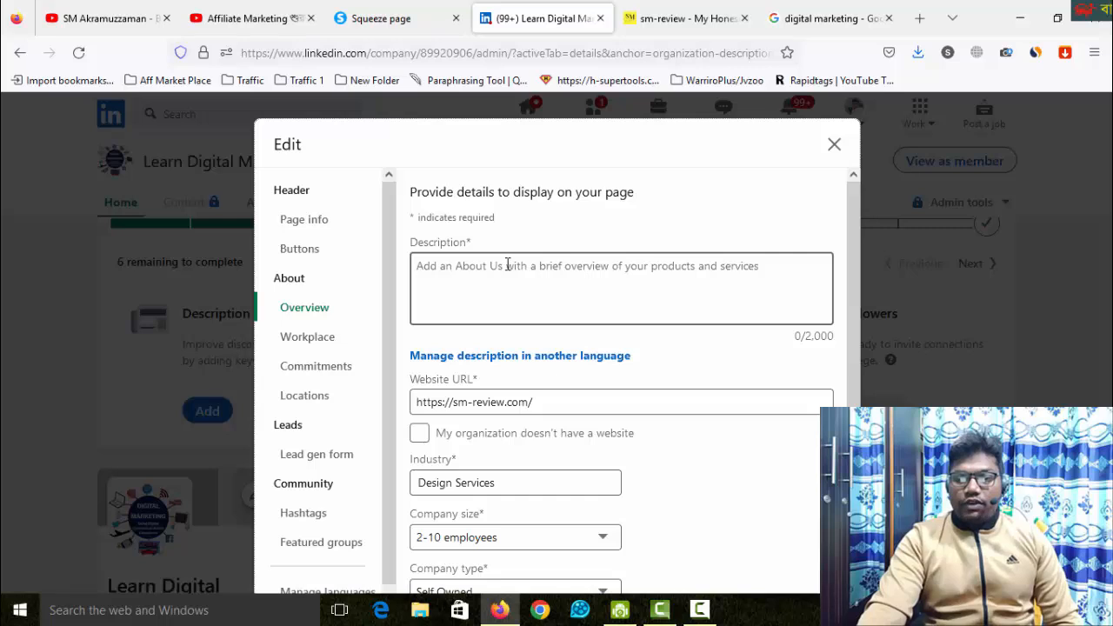
left_click(508, 265)
key("ctrl+v")
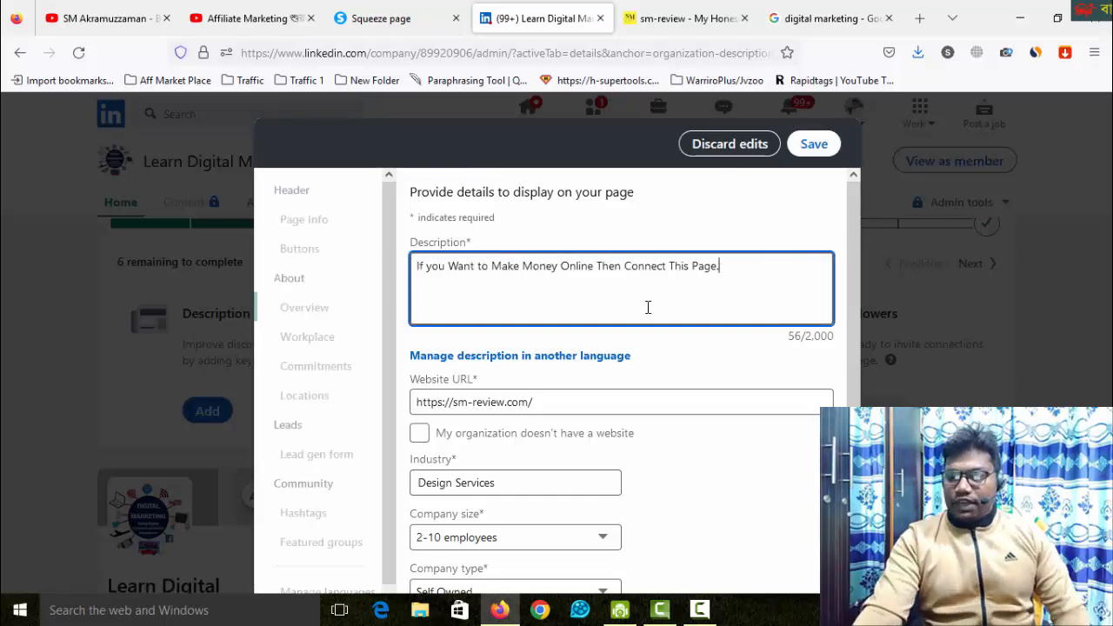
scroll(758, 365, "down", 3)
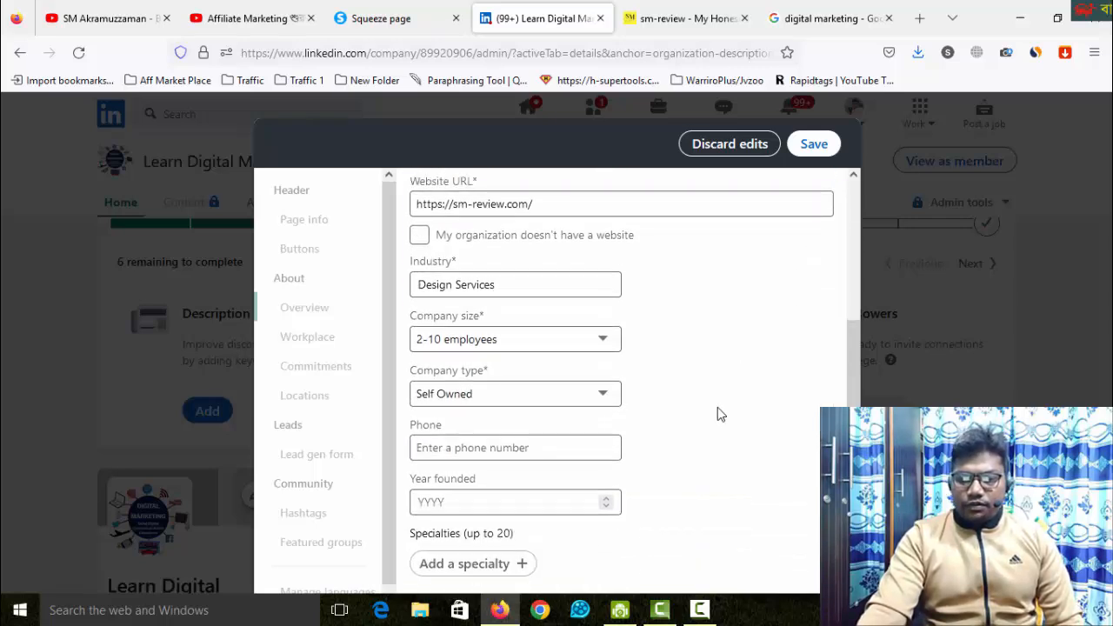
scroll(718, 443, "up", 3)
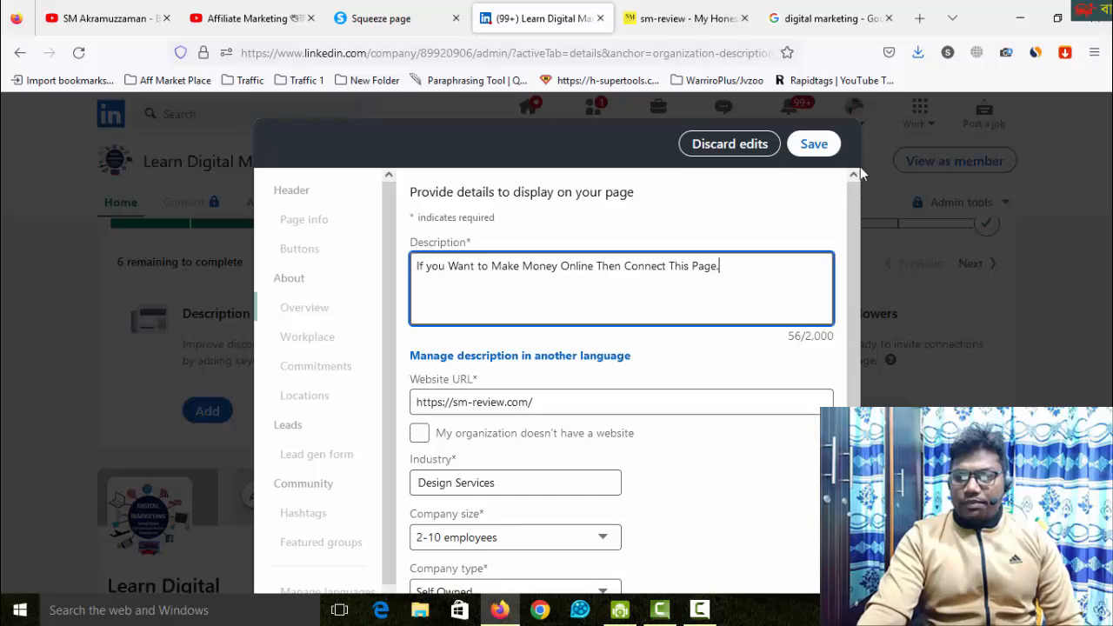
left_click(814, 144)
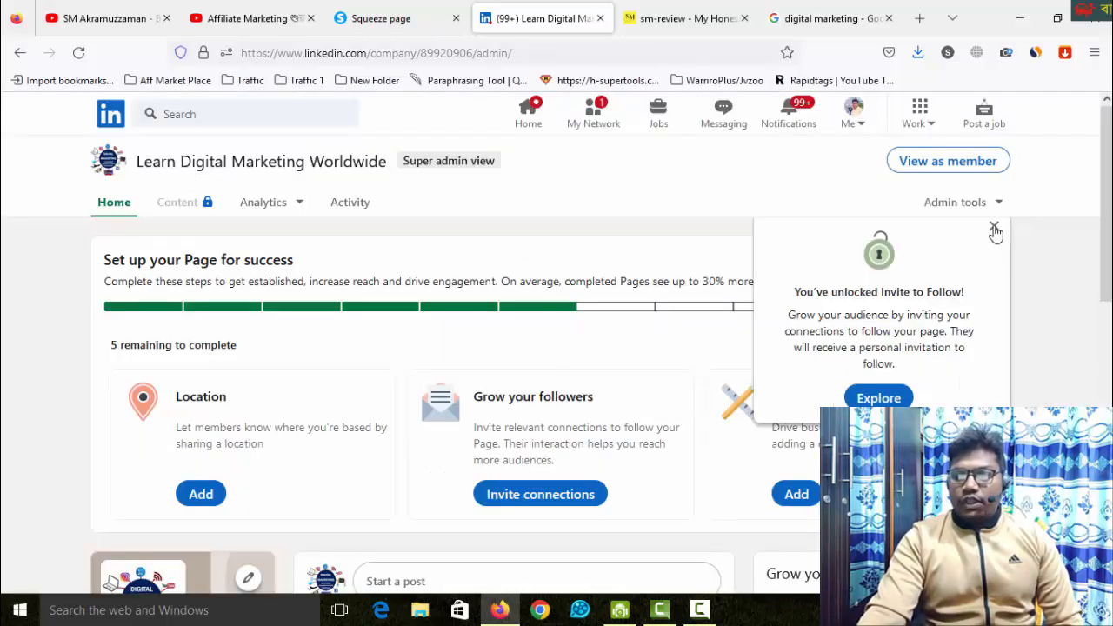
left_click(994, 226)
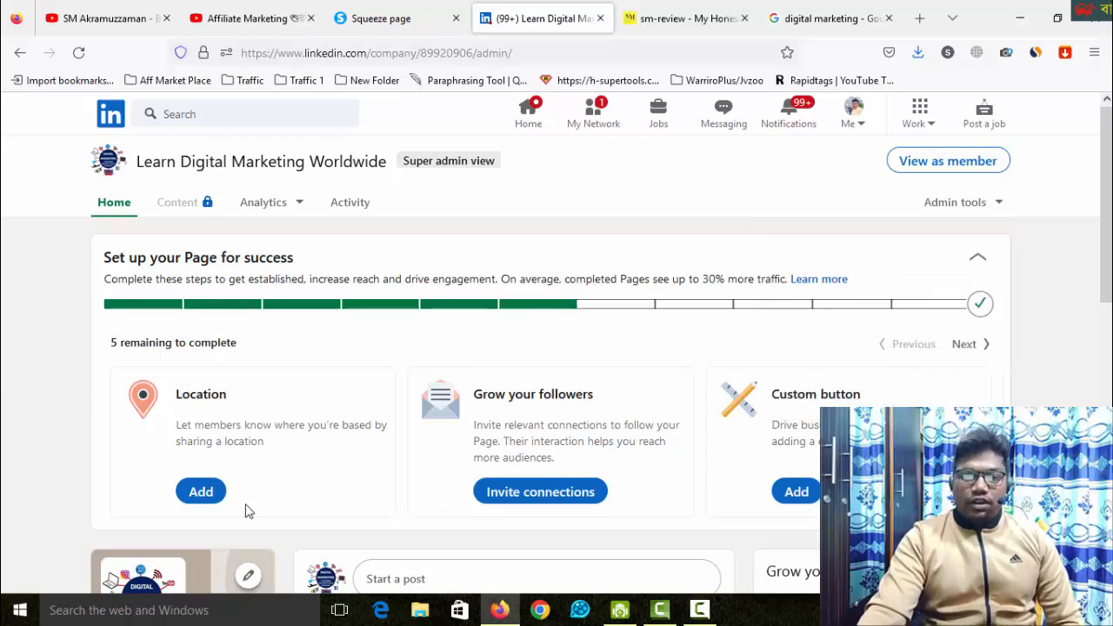
- Add a company location with United States as the country and try to save it without an address
left_click(202, 492)
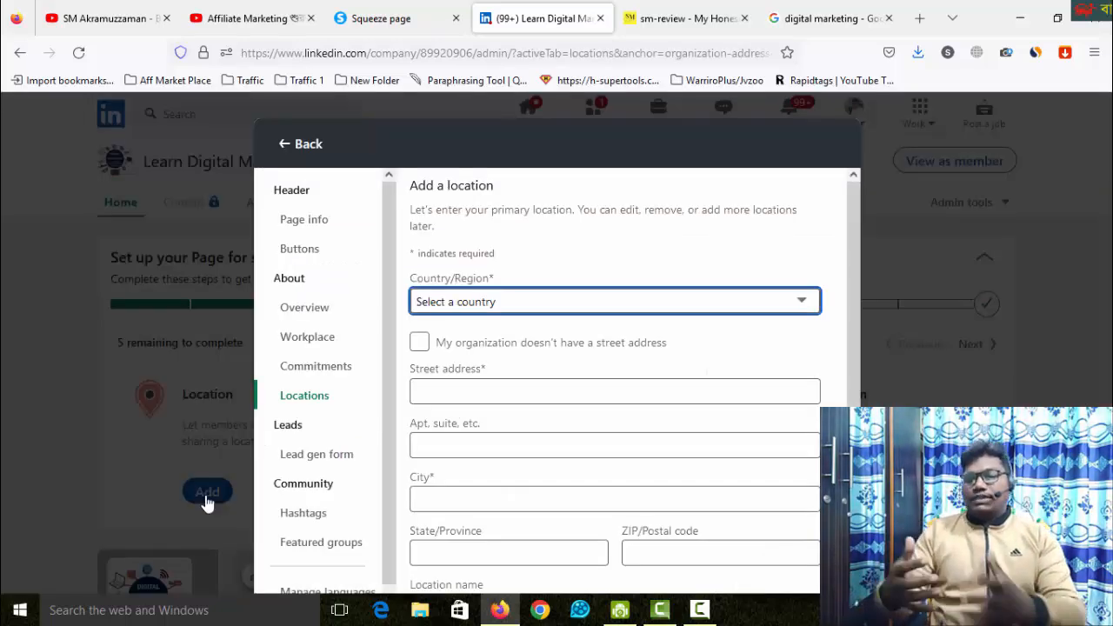
left_click(613, 306)
scroll(621, 359, "down", 20)
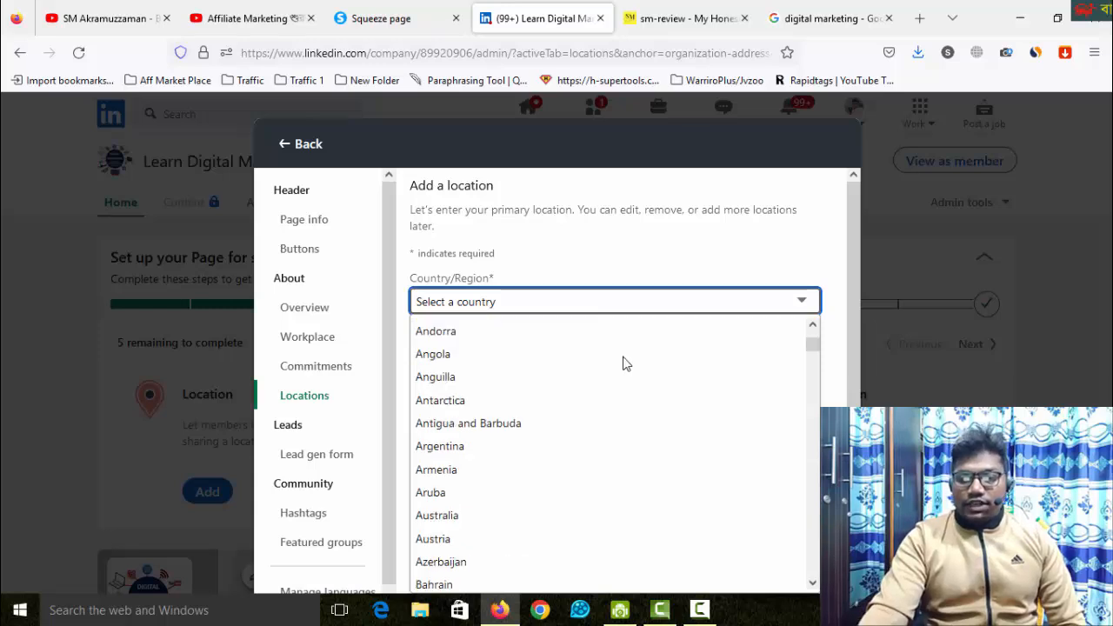
scroll(622, 367, "down", 20)
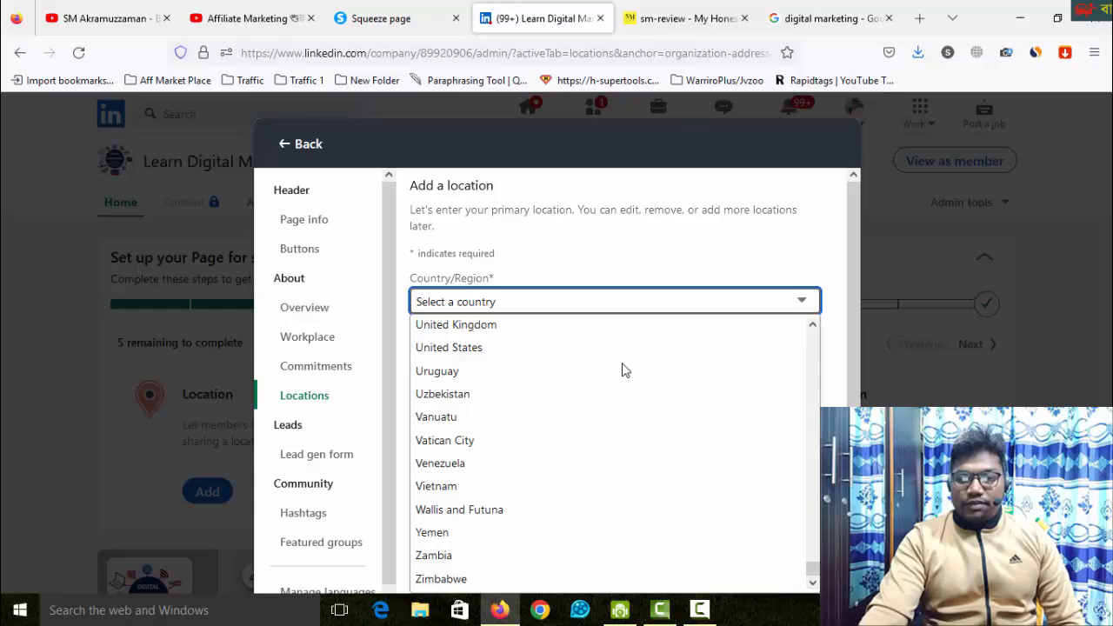
left_click(461, 346)
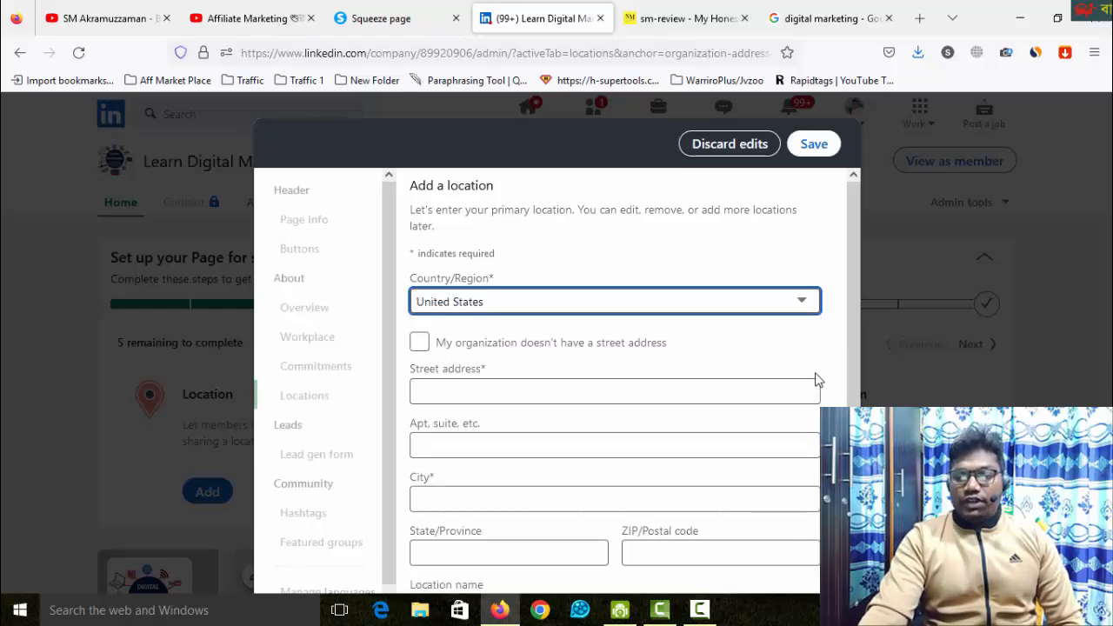
scroll(817, 379, "down", 2)
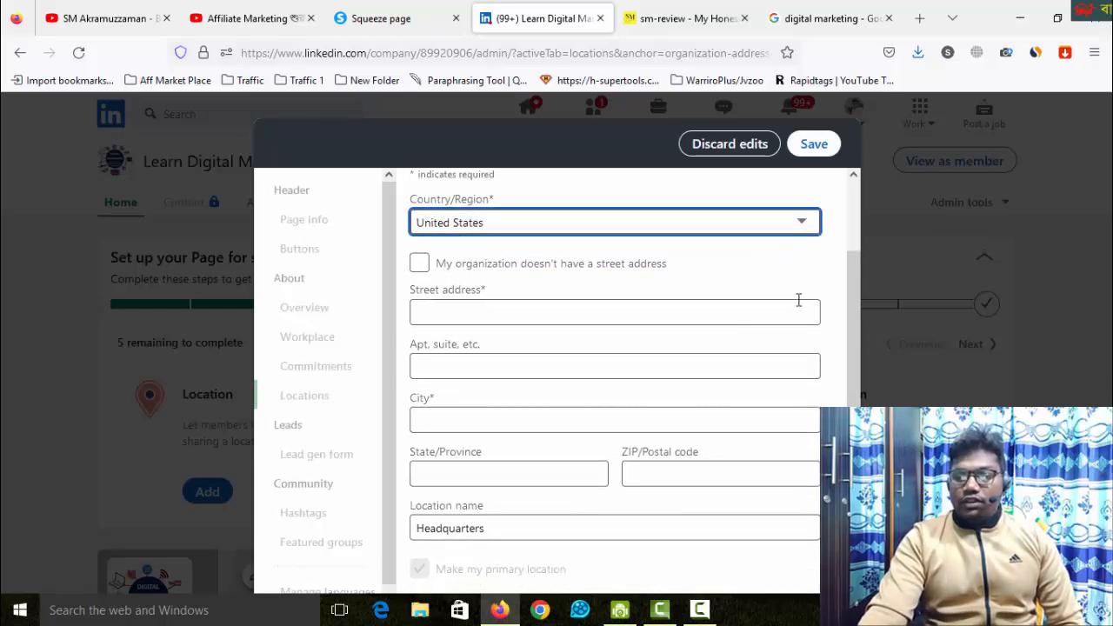
left_click(813, 144)
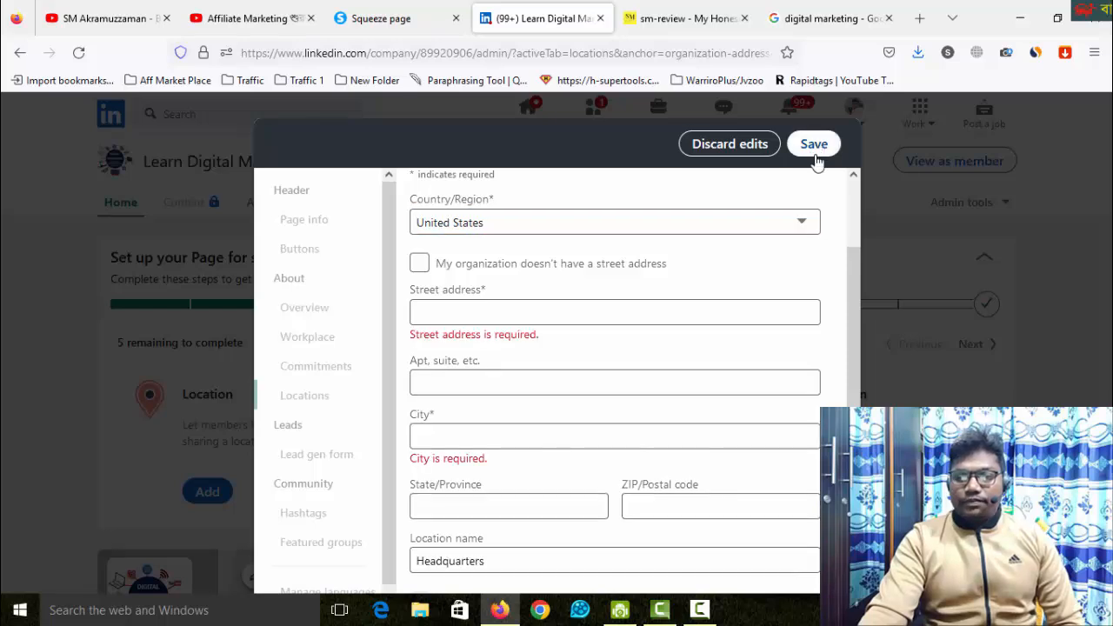
- Mark the organization as having no street address, set the city to New york, and save the location
left_click(419, 263)
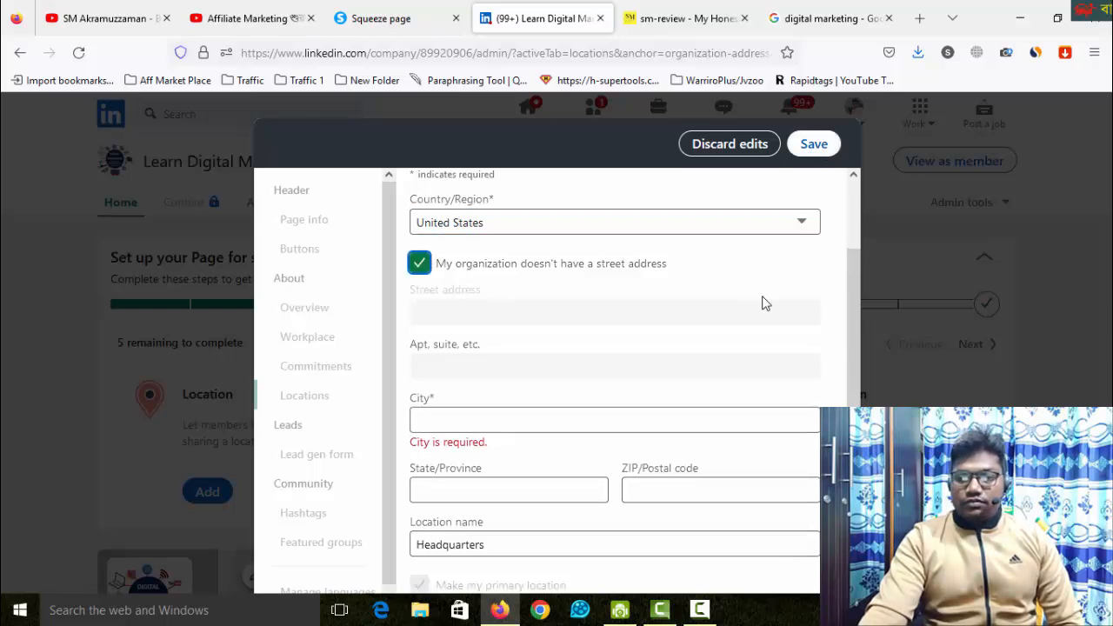
left_click(603, 424)
type("N")
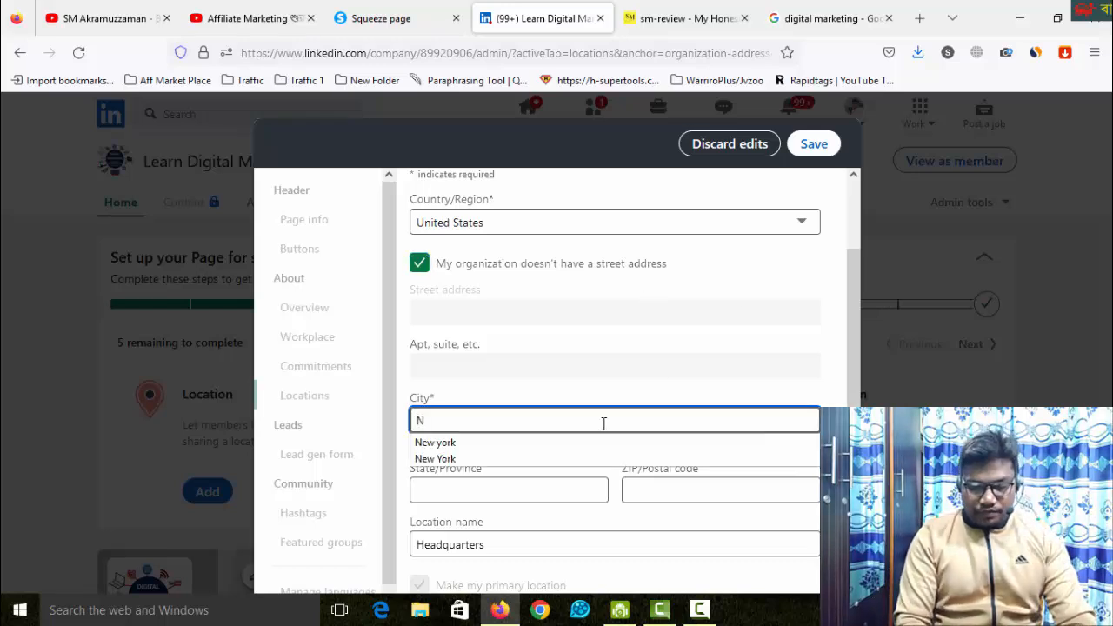
type("ew")
left_click(532, 443)
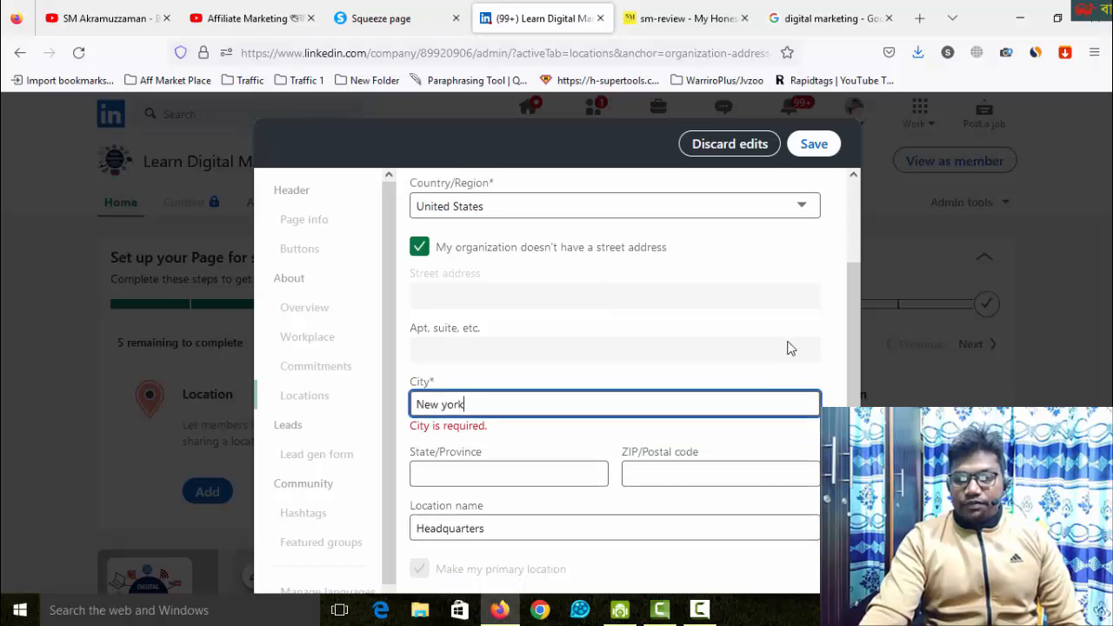
left_click(813, 143)
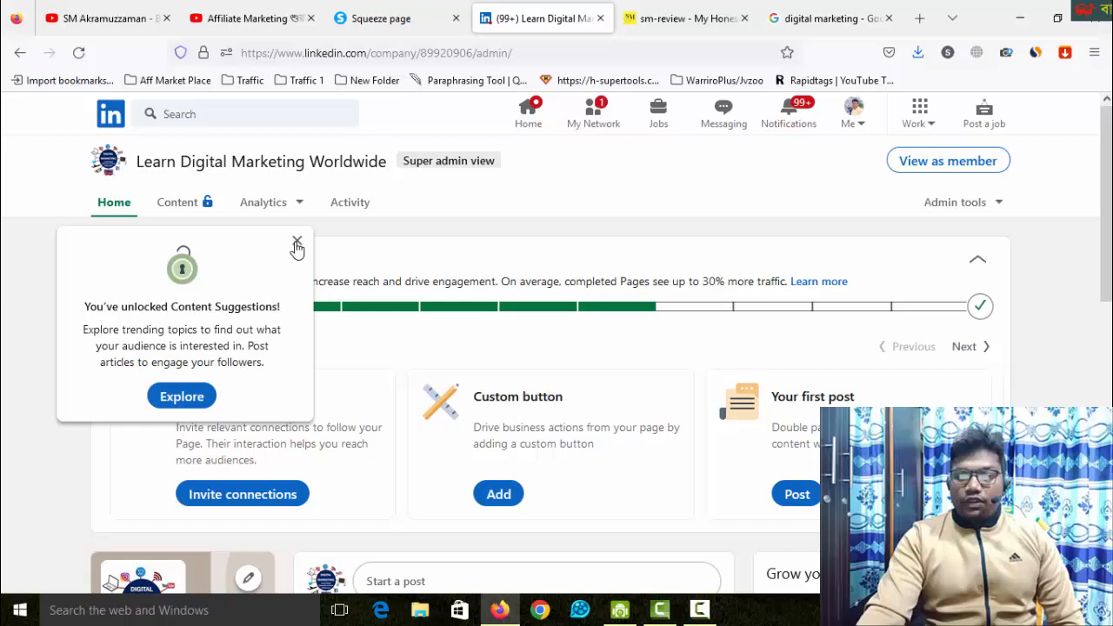
left_click(296, 242)
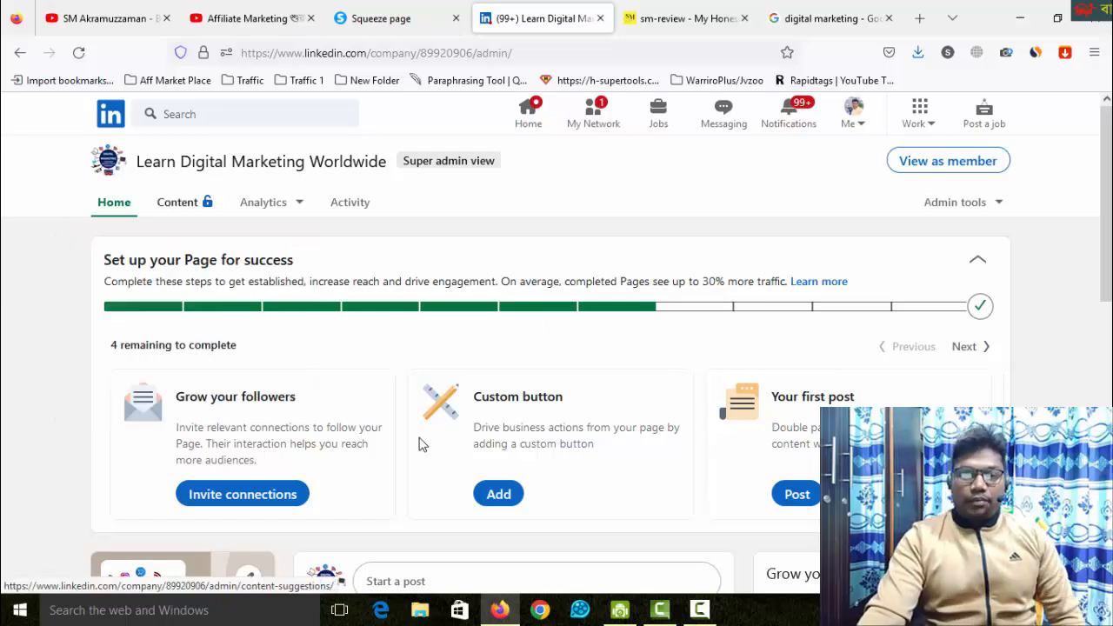
- Open the invitation list for growing the page's followers and filter the connections by the location United States
scroll(390, 392, "down", 2)
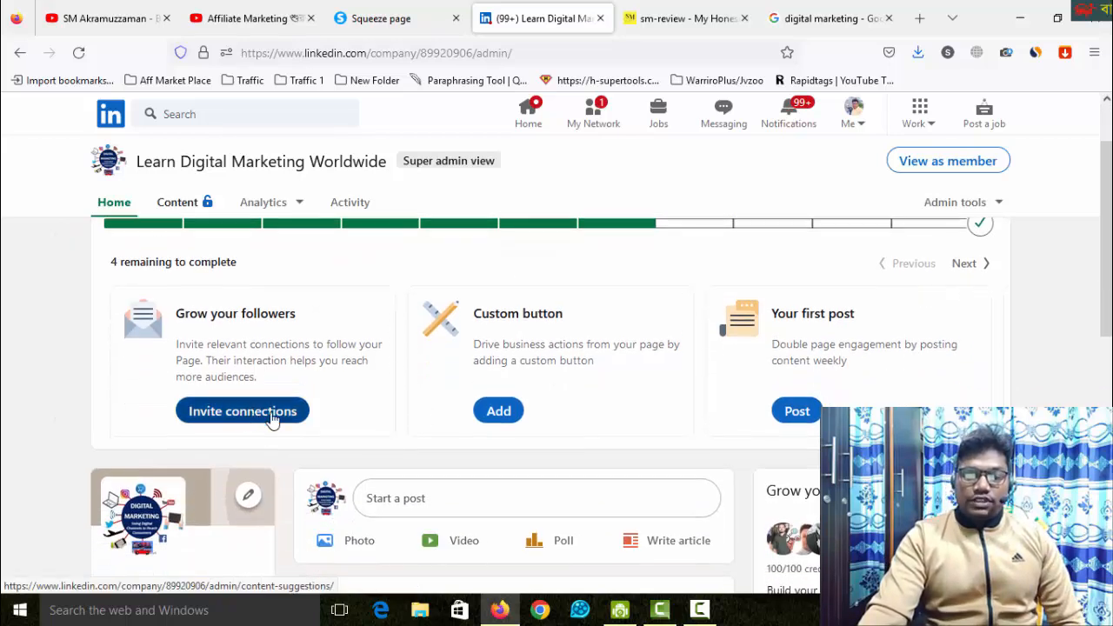
left_click(260, 424)
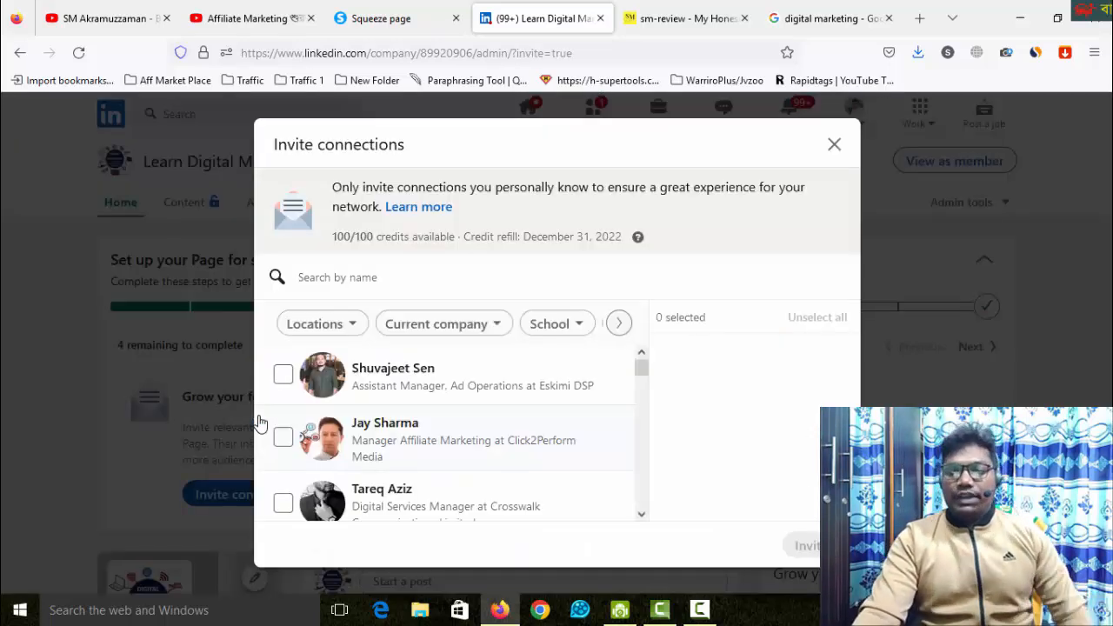
left_click(344, 324)
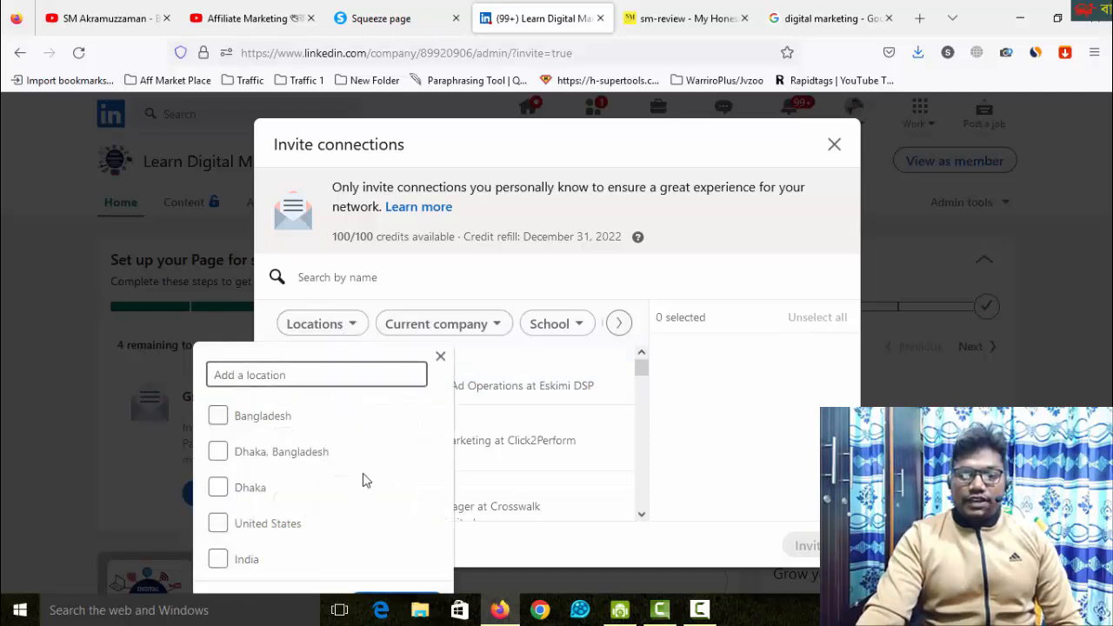
left_click(274, 526)
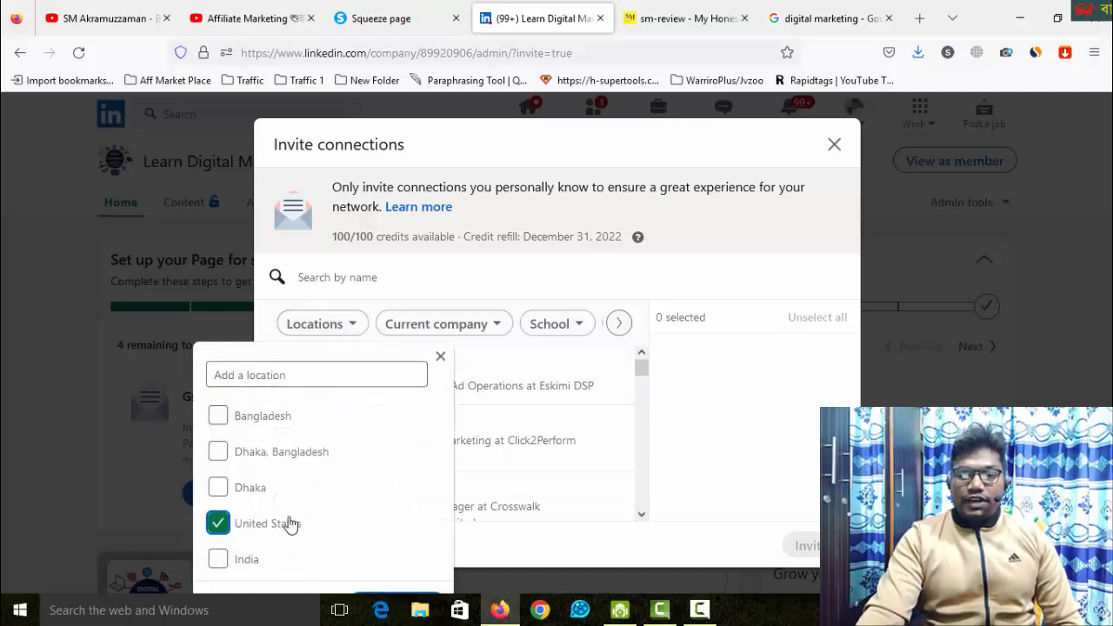
left_click(620, 403)
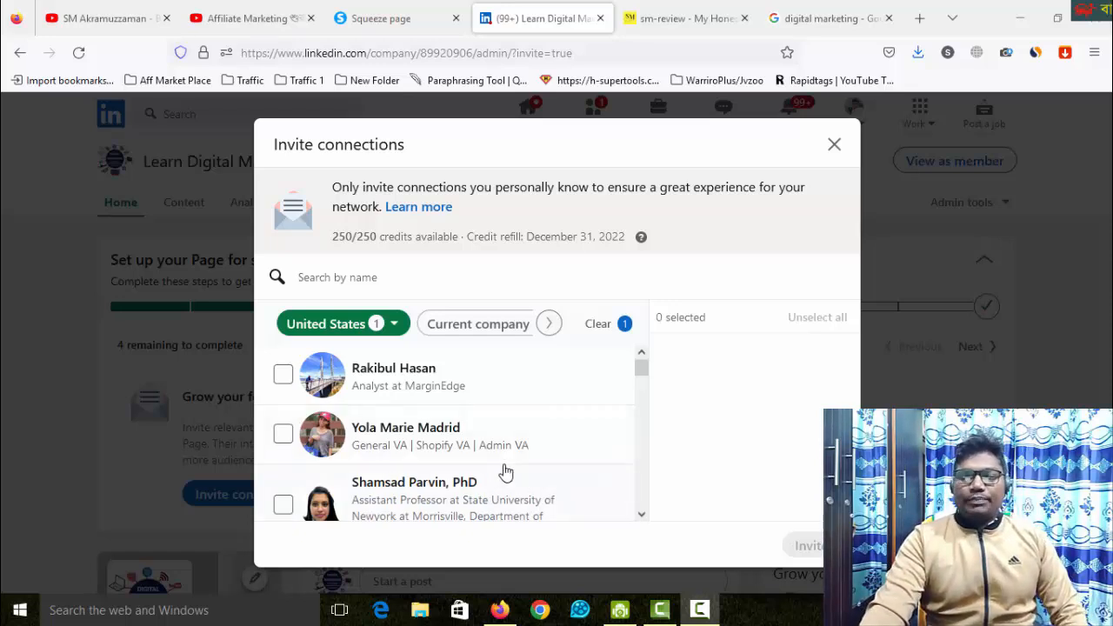
- Invite 15 of the filtered connections to follow the page and decline the suggestion to start a post
left_click(283, 375)
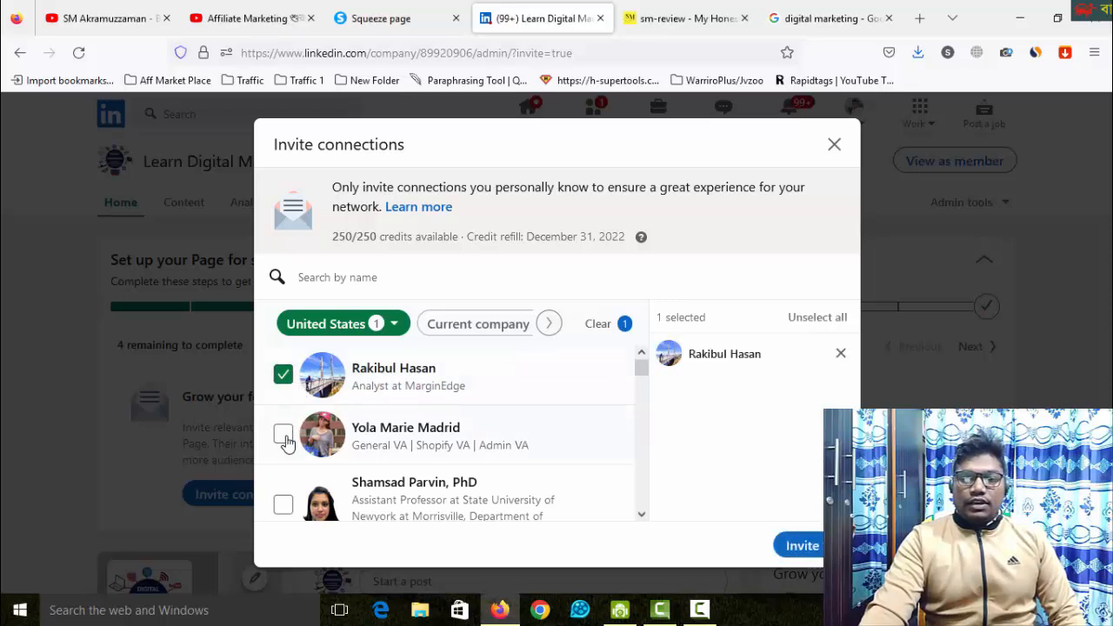
left_click(283, 432)
scroll(278, 412, "down", 1)
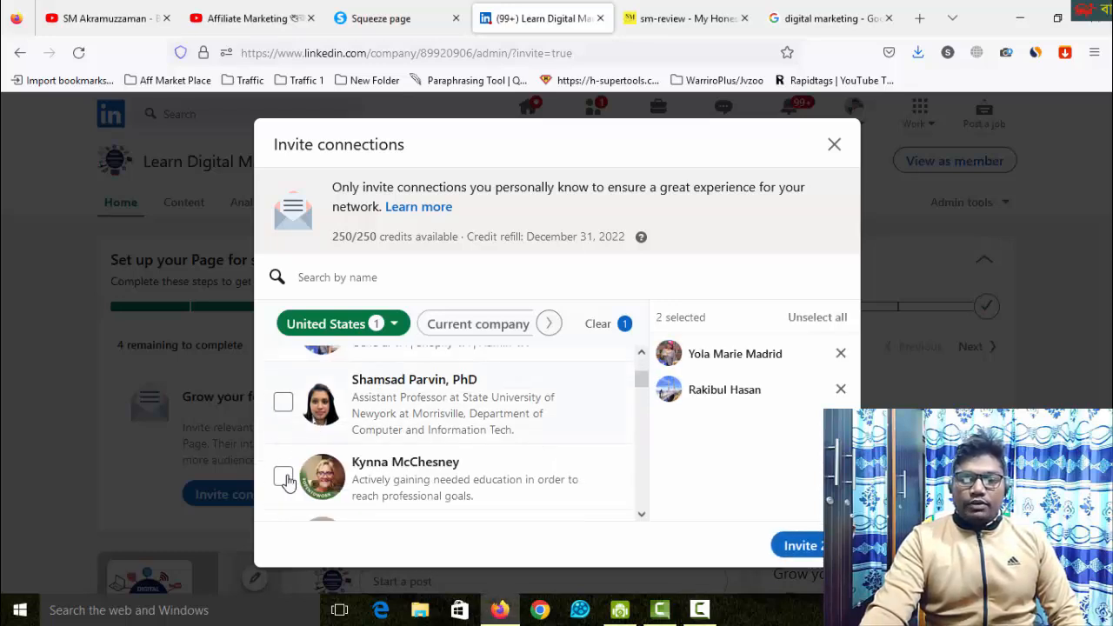
left_click(283, 401)
left_click(360, 460)
scroll(360, 460, "down", 2)
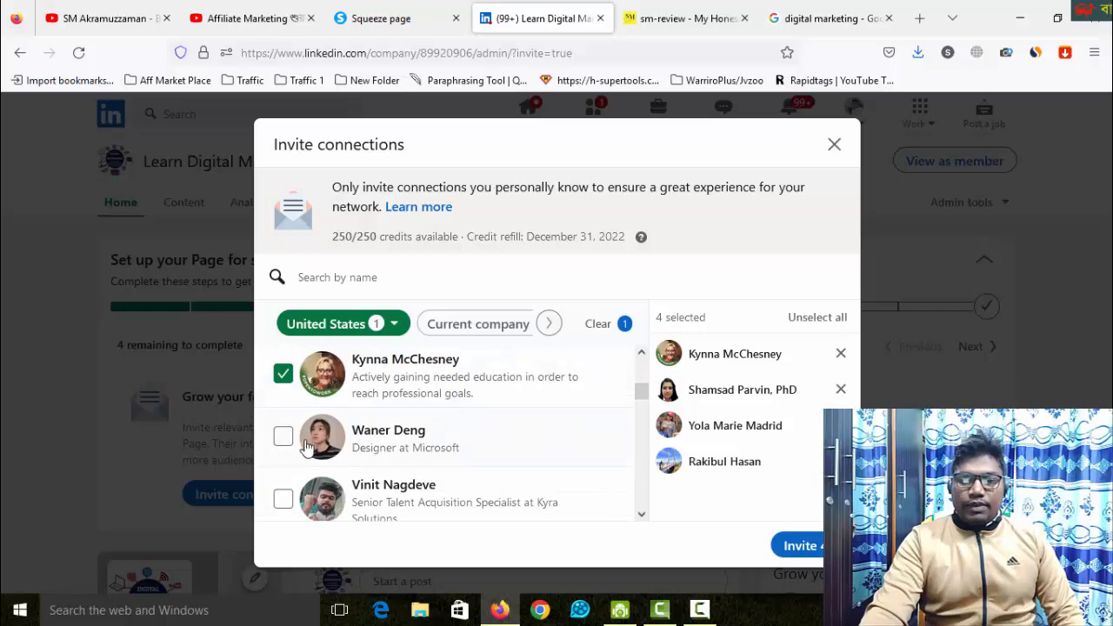
left_click(484, 447)
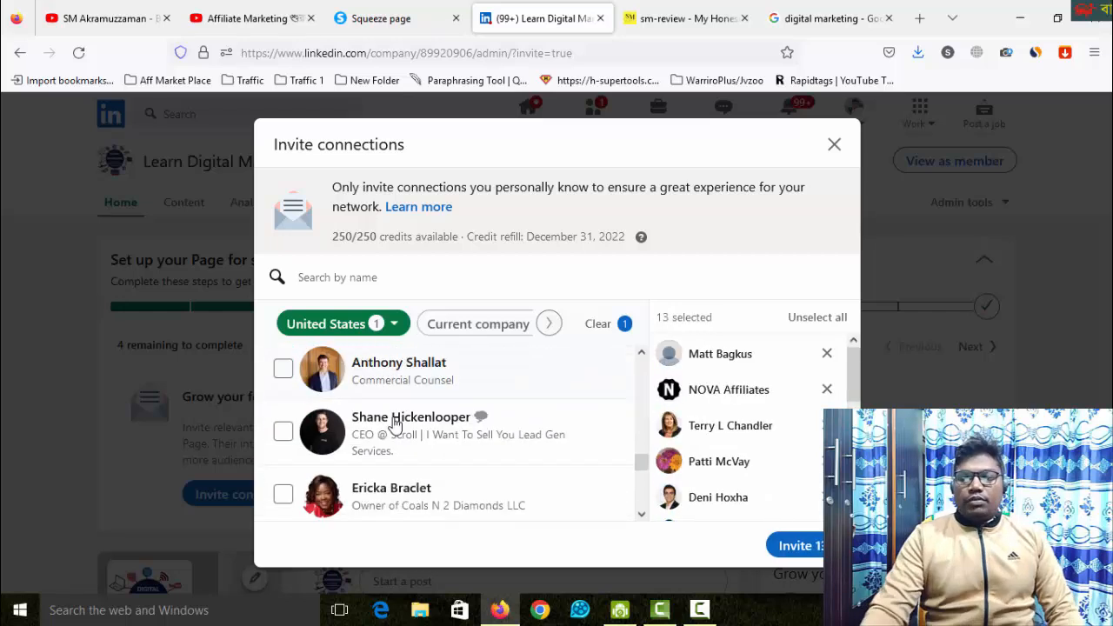
left_click(400, 369)
left_click(395, 423)
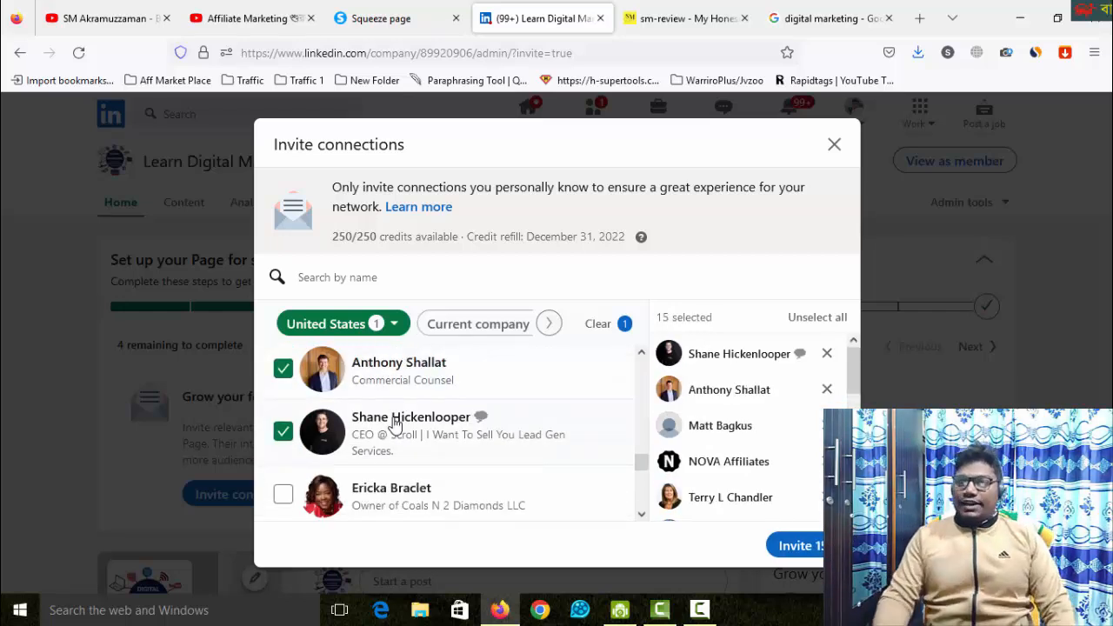
left_click(800, 546)
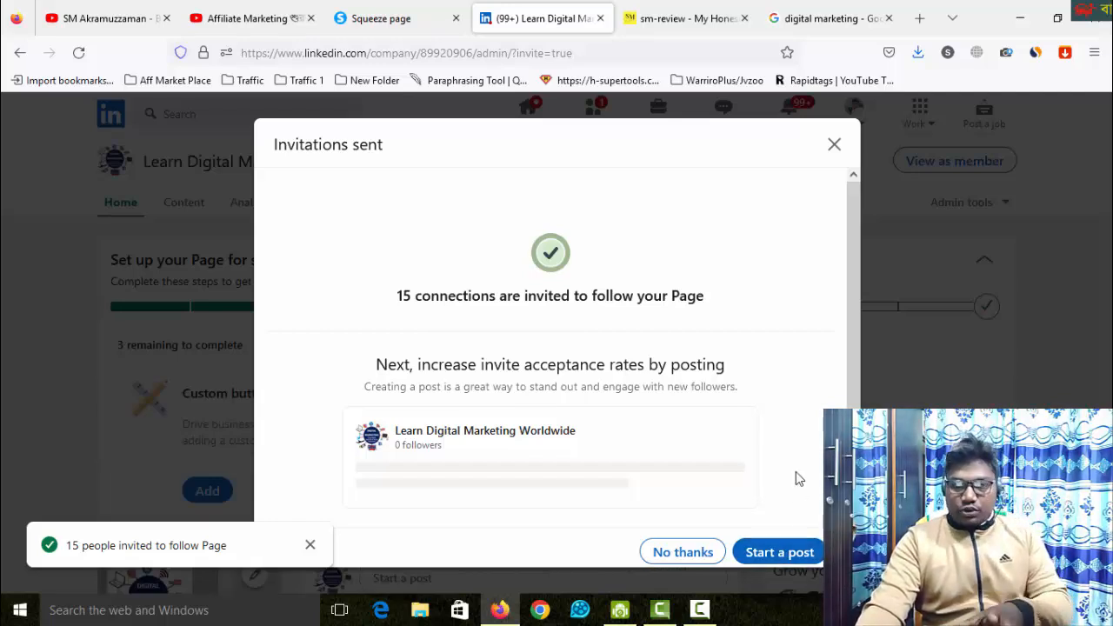
left_click(695, 553)
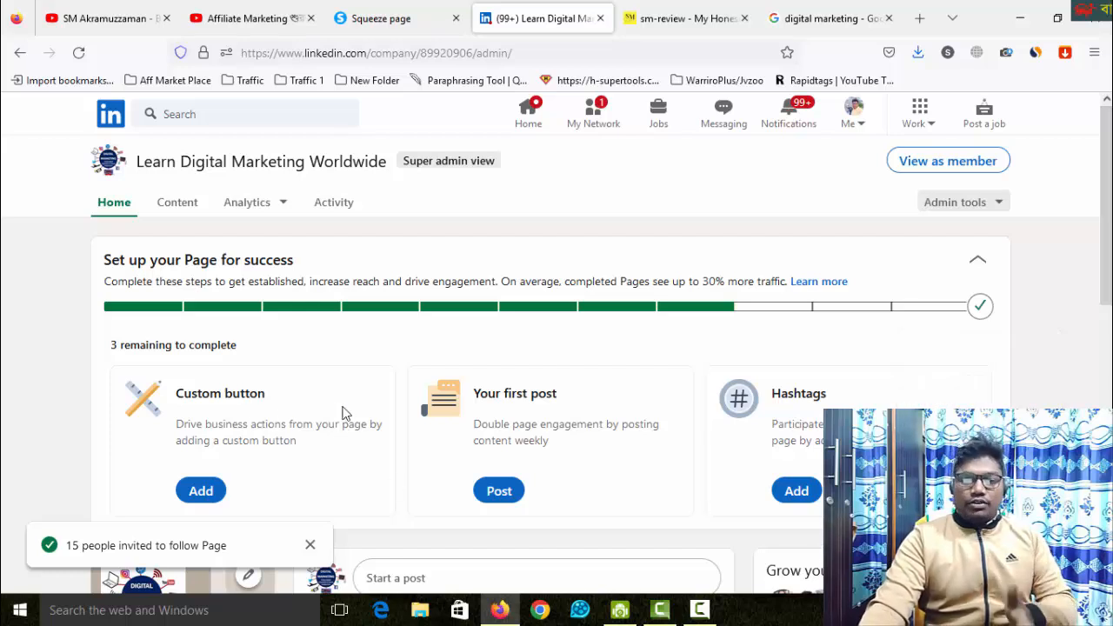
- Open the page's custom button settings and choose Visit website as the button name
left_click(202, 492)
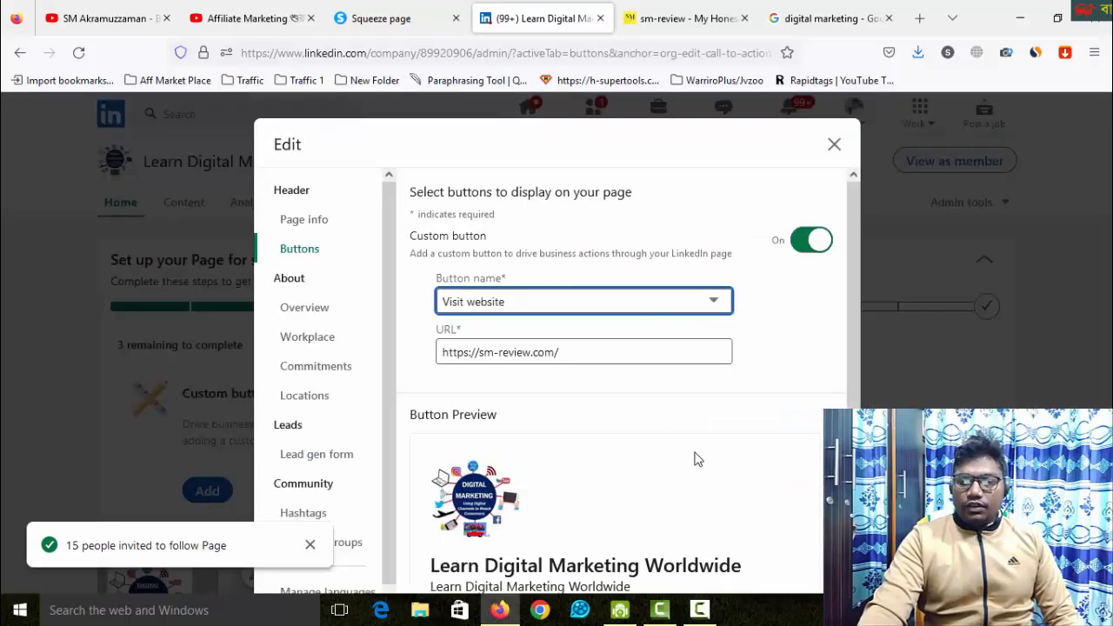
left_click(309, 544)
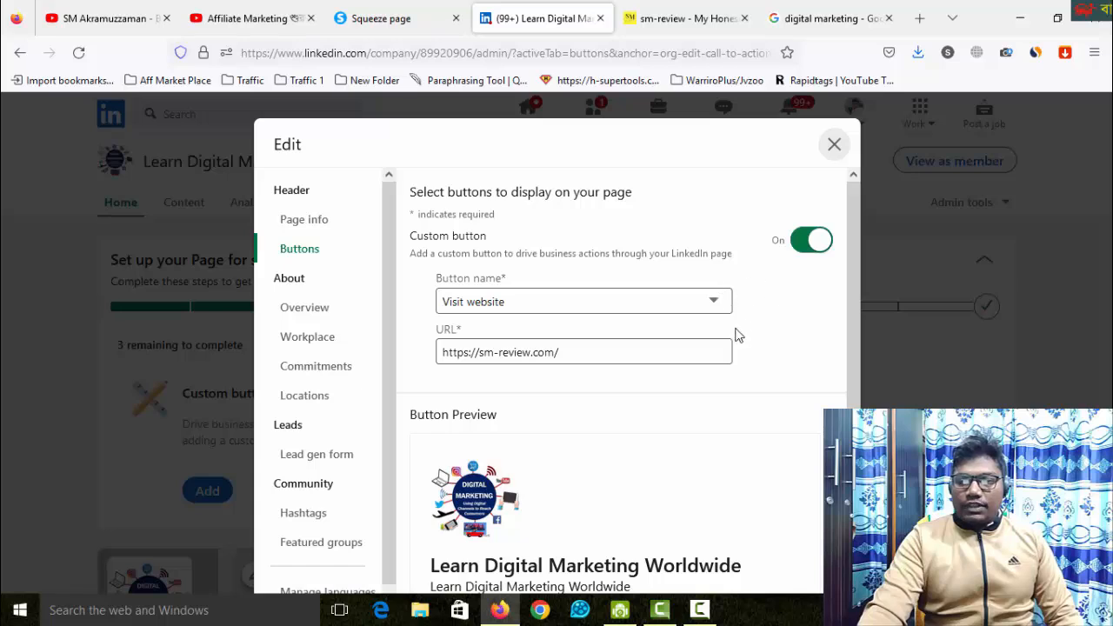
scroll(721, 323, "down", 2)
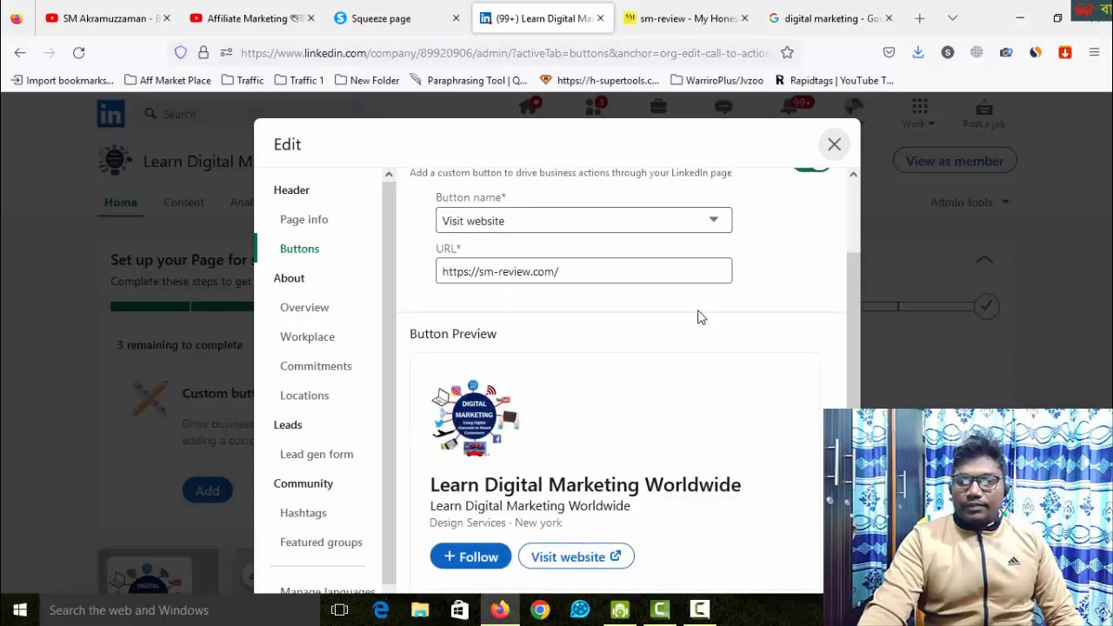
left_click(532, 225)
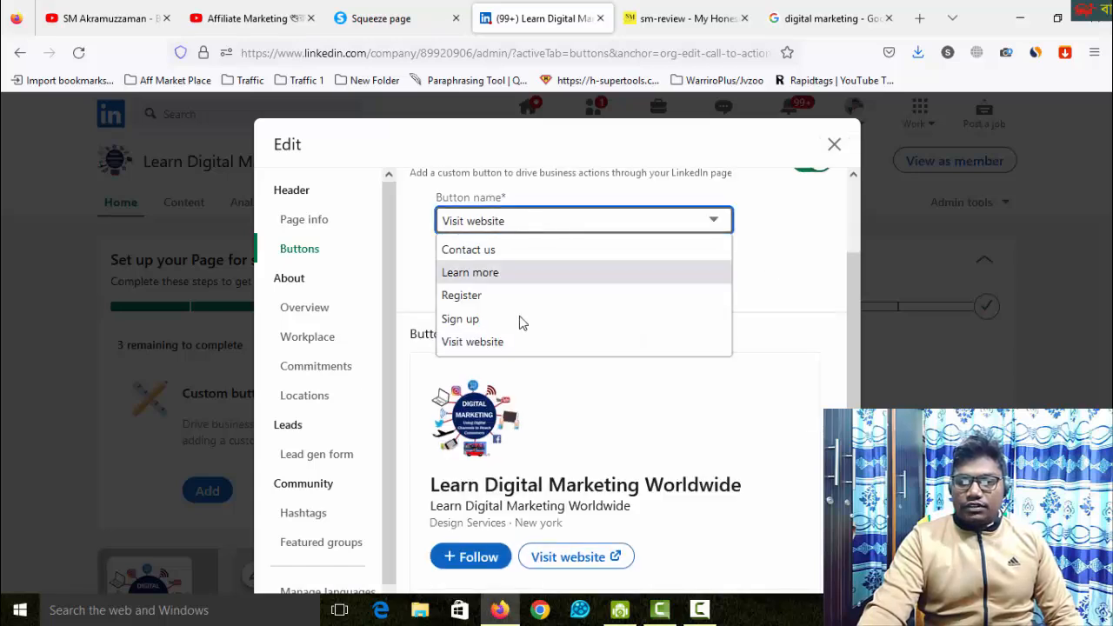
left_click(481, 344)
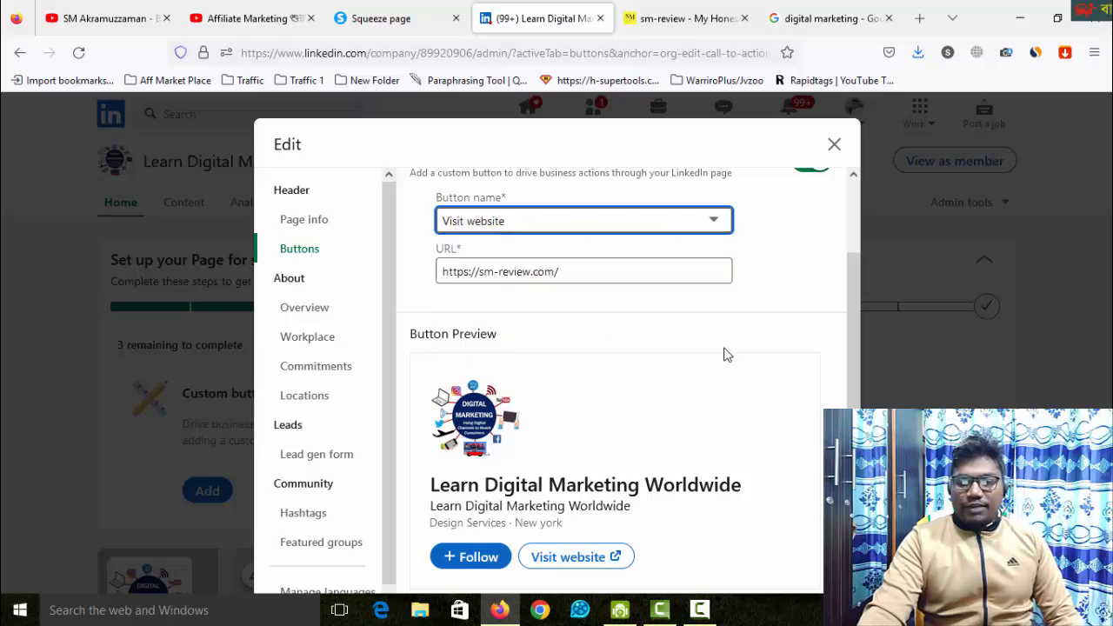
- Save the Visit website custom button settings and close the page editor
scroll(795, 415, "up", 2)
left_click(815, 154)
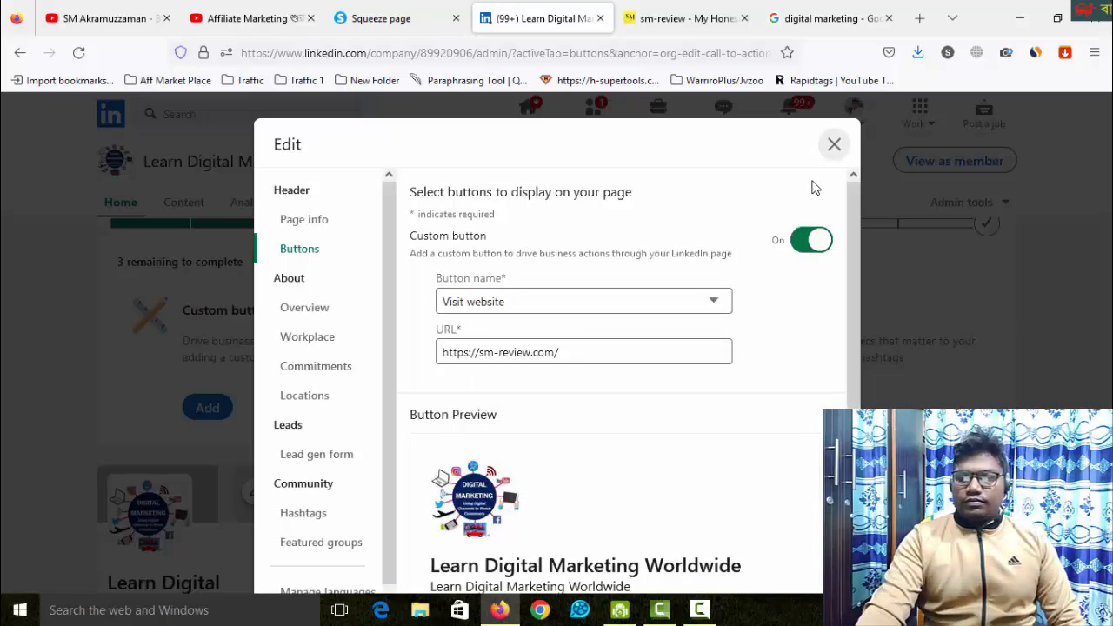
scroll(817, 332, "down", 2)
scroll(817, 332, "up", 2)
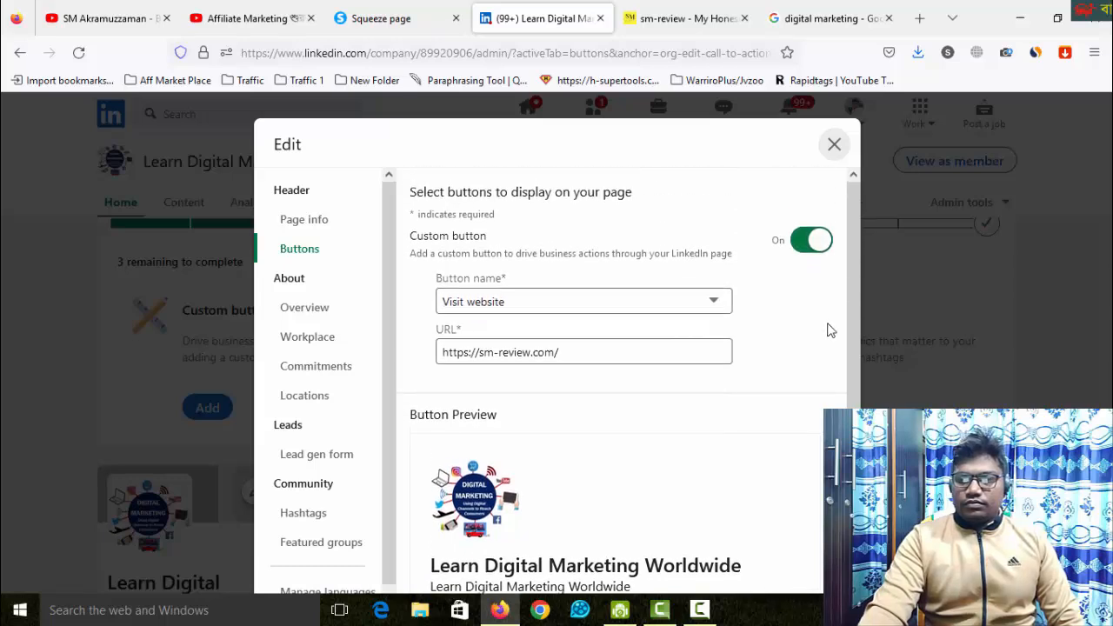
left_click(833, 145)
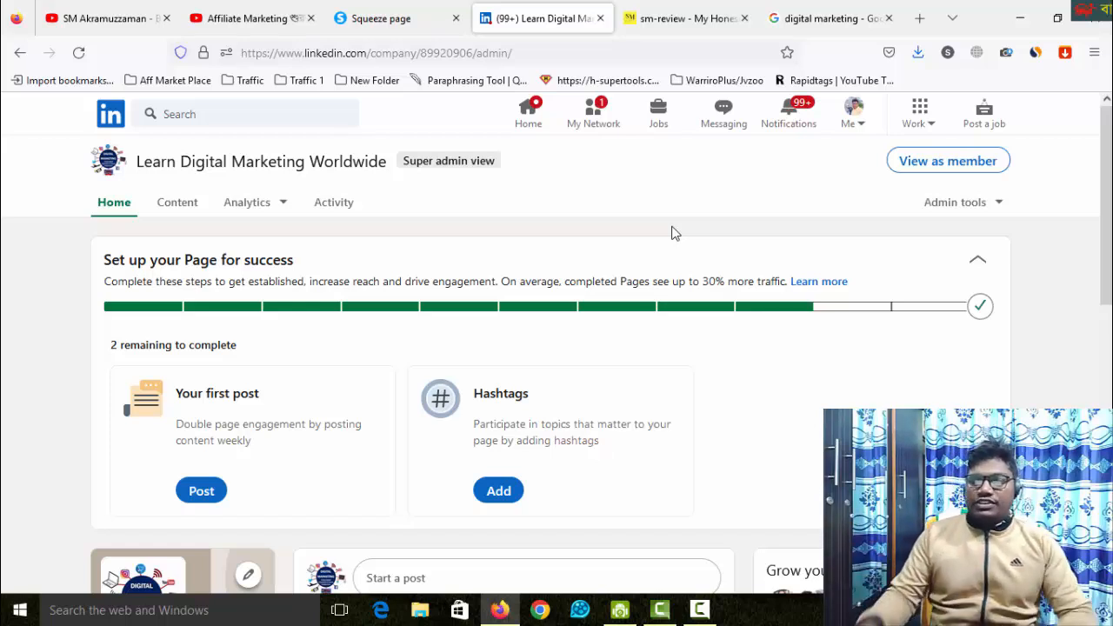
- Start the page's first post and open the Auto Commission Suite Review video on YouTube in a new browser tab
left_click(202, 492)
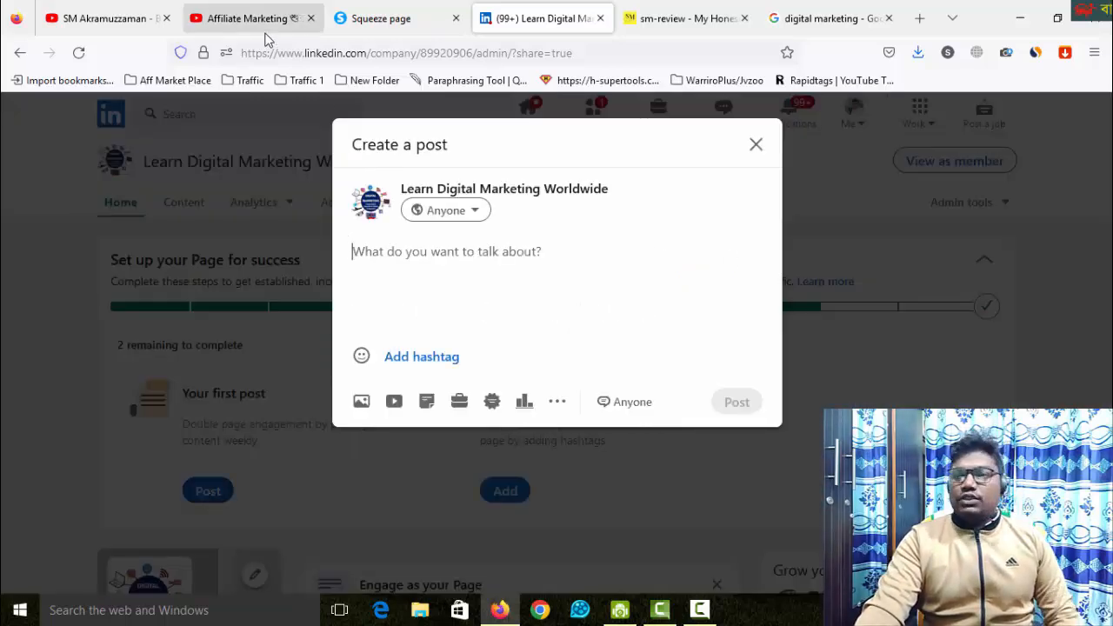
left_click(918, 18)
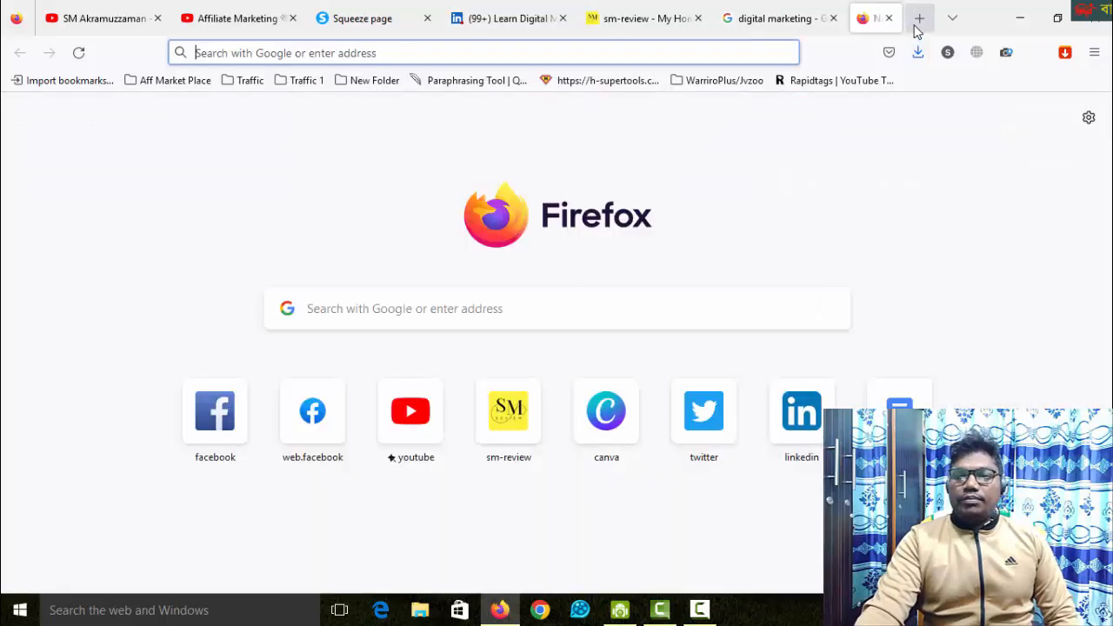
left_click(405, 422)
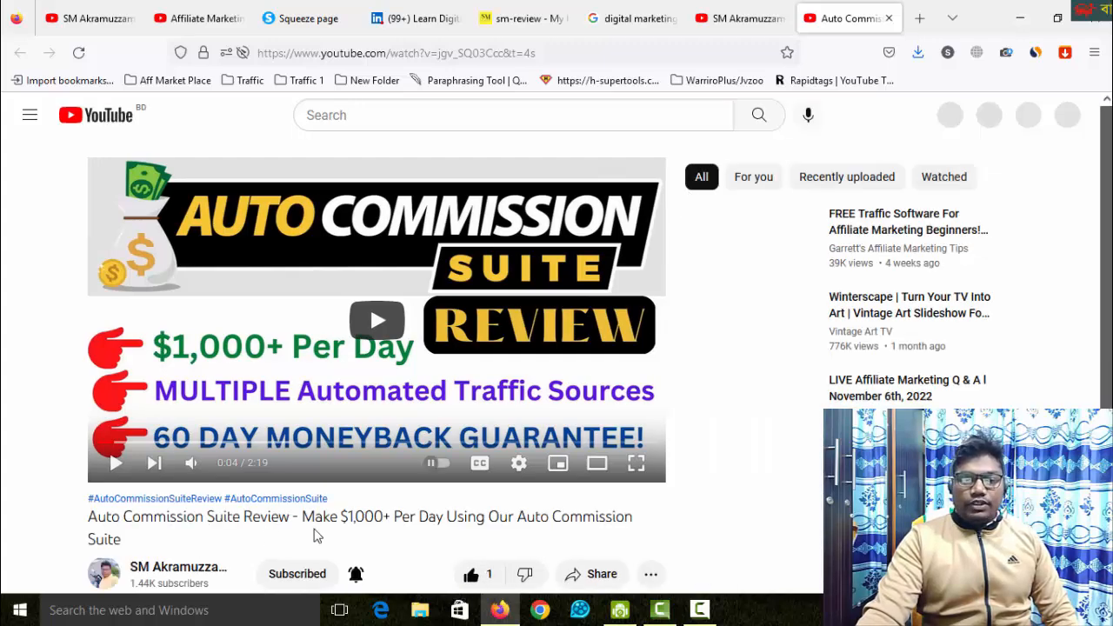
- Copy the title of the Auto Commission Suite Review video and paste it into the LinkedIn post
scroll(313, 533, "down", 2)
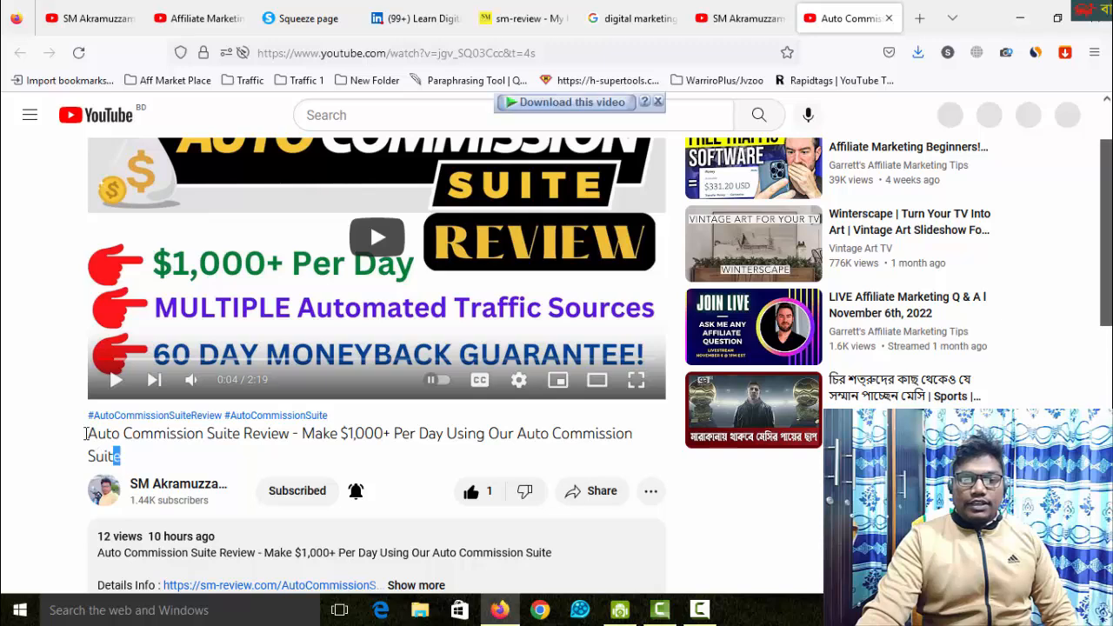
triple_click(108, 435)
right_click(107, 430)
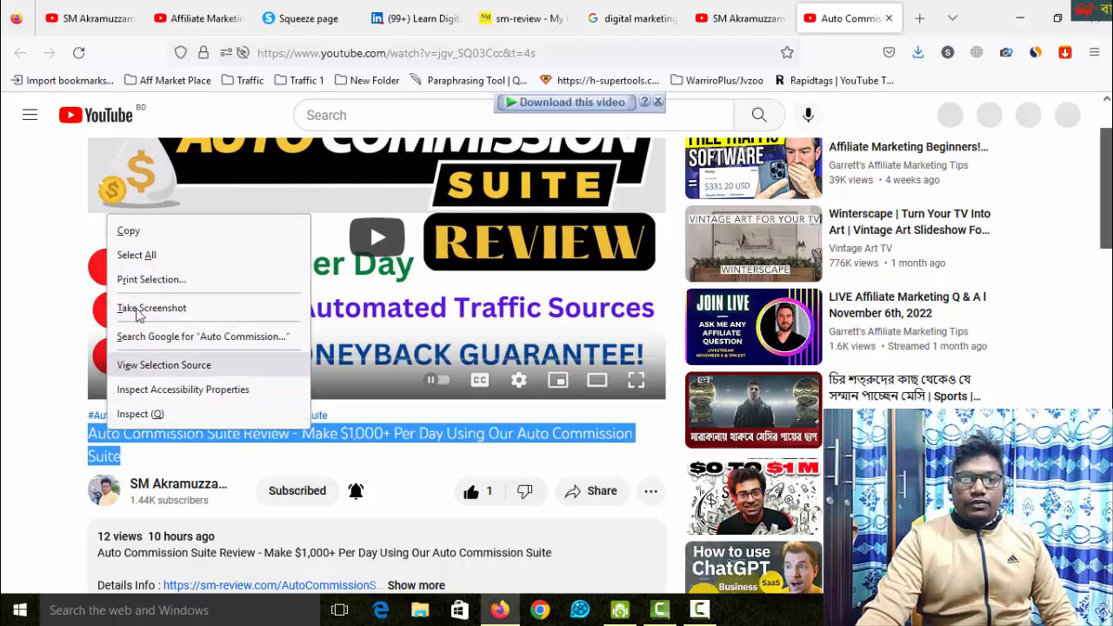
left_click(138, 234)
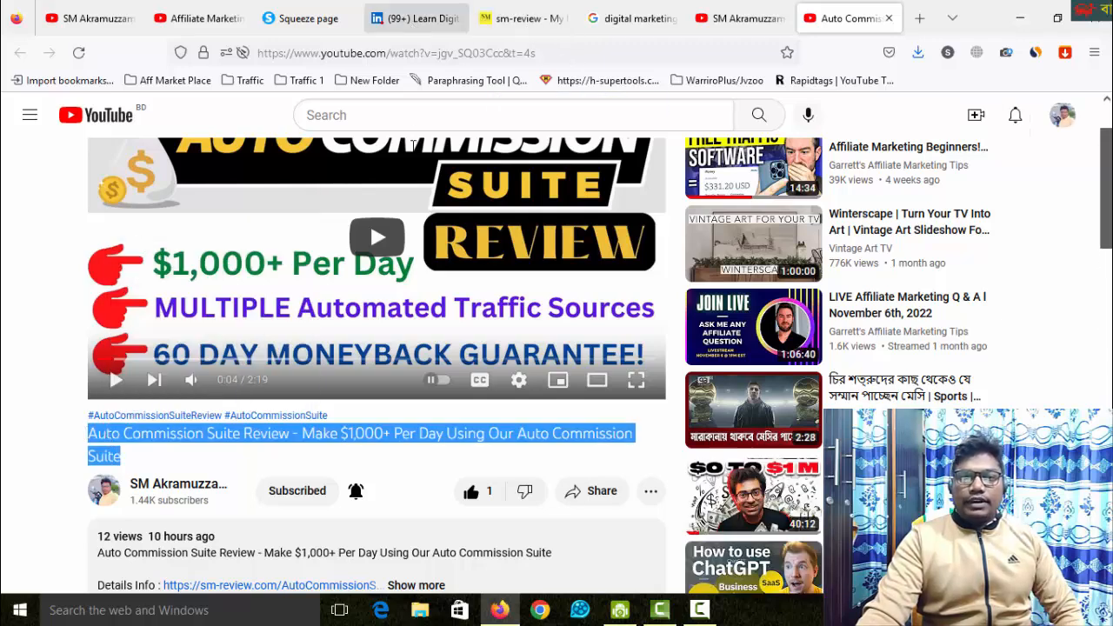
left_click(413, 26)
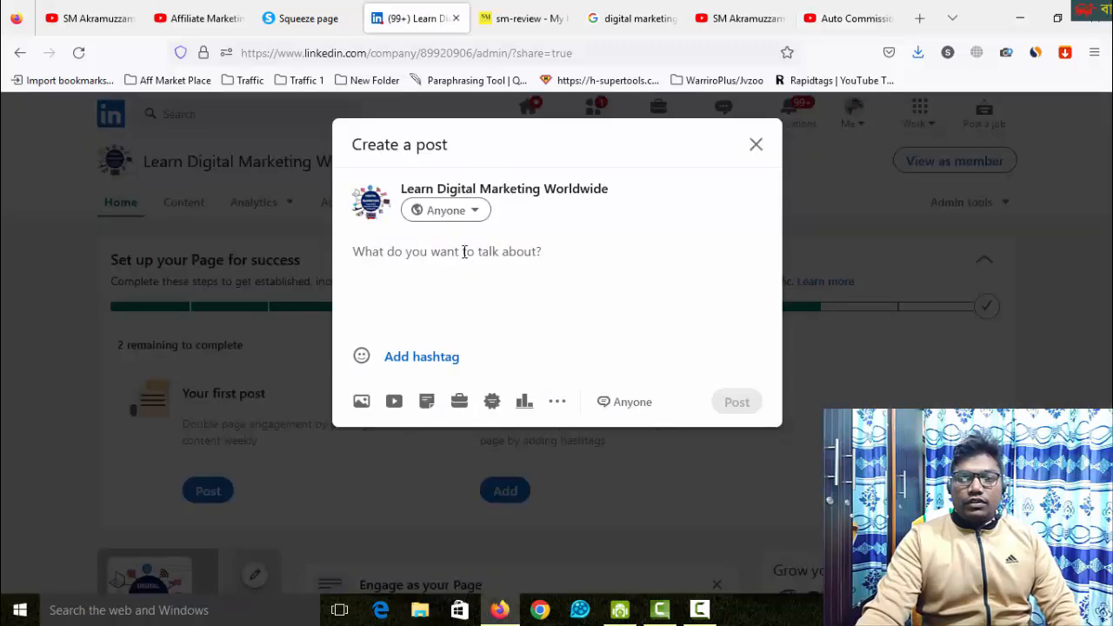
key("ctrl+v")
- Copy the YouTube video's web address and paste it below the title in the LinkedIn post
left_click(860, 19)
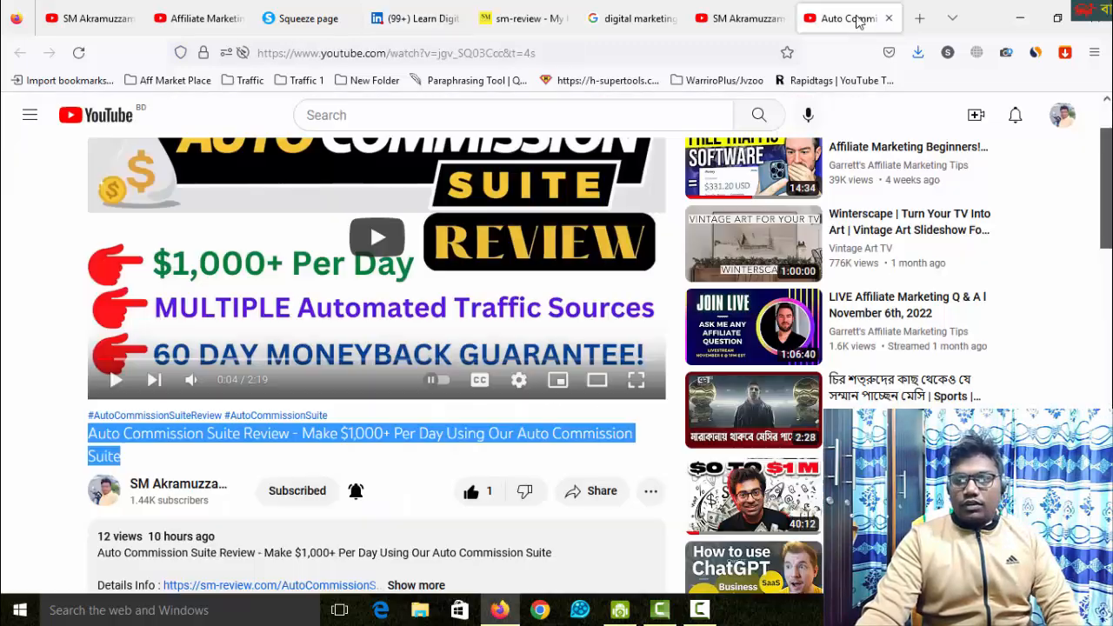
left_click(521, 54)
right_click(526, 54)
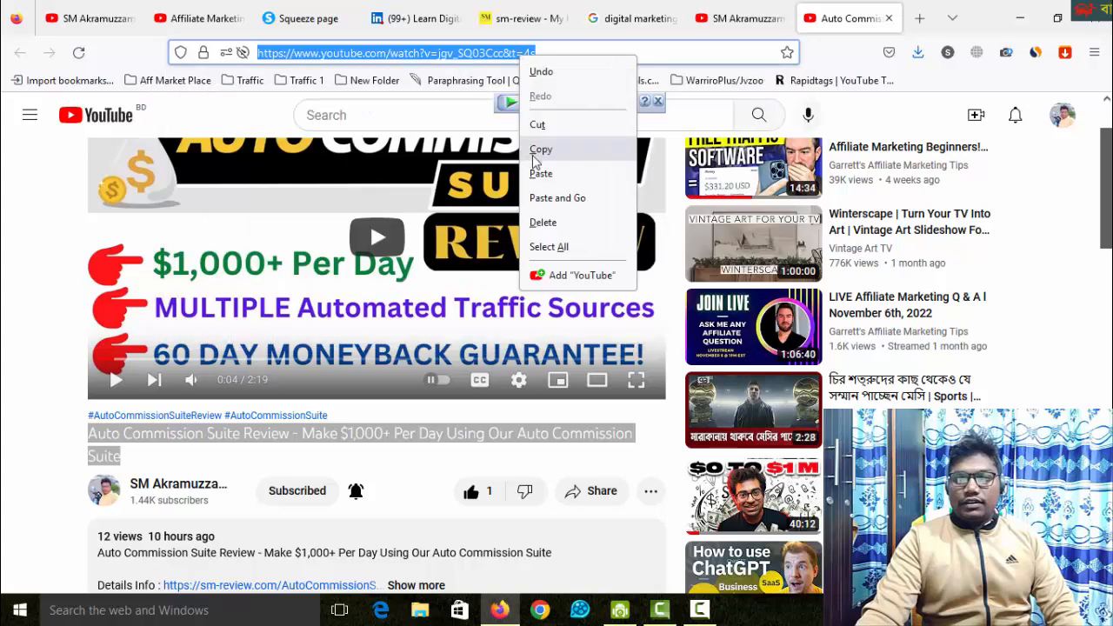
left_click(538, 153)
left_click(389, 24)
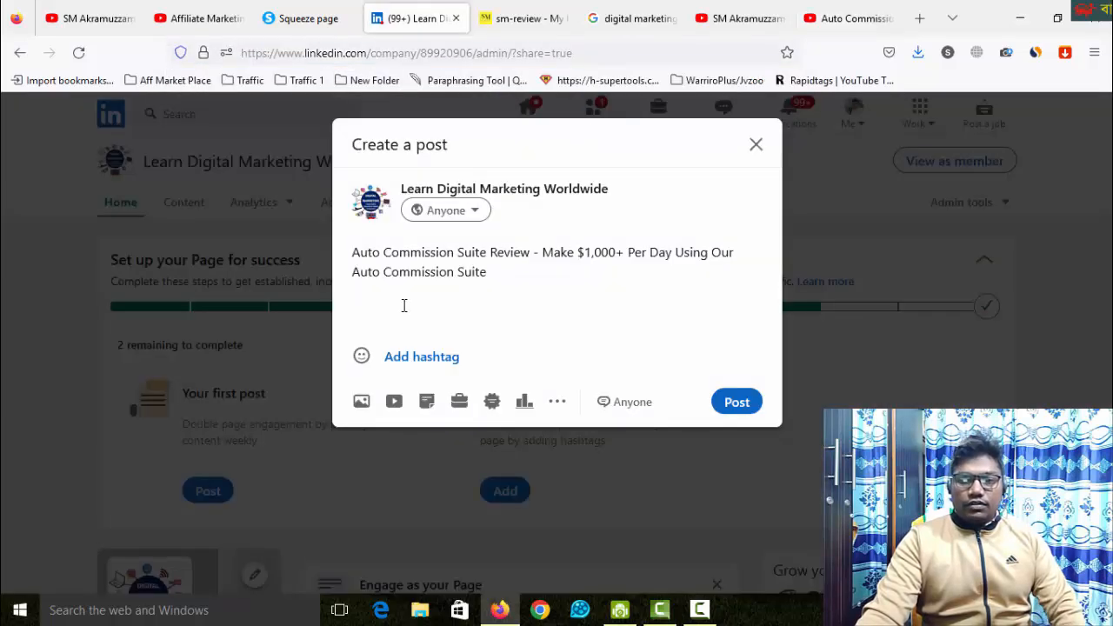
key("ctrl+v")
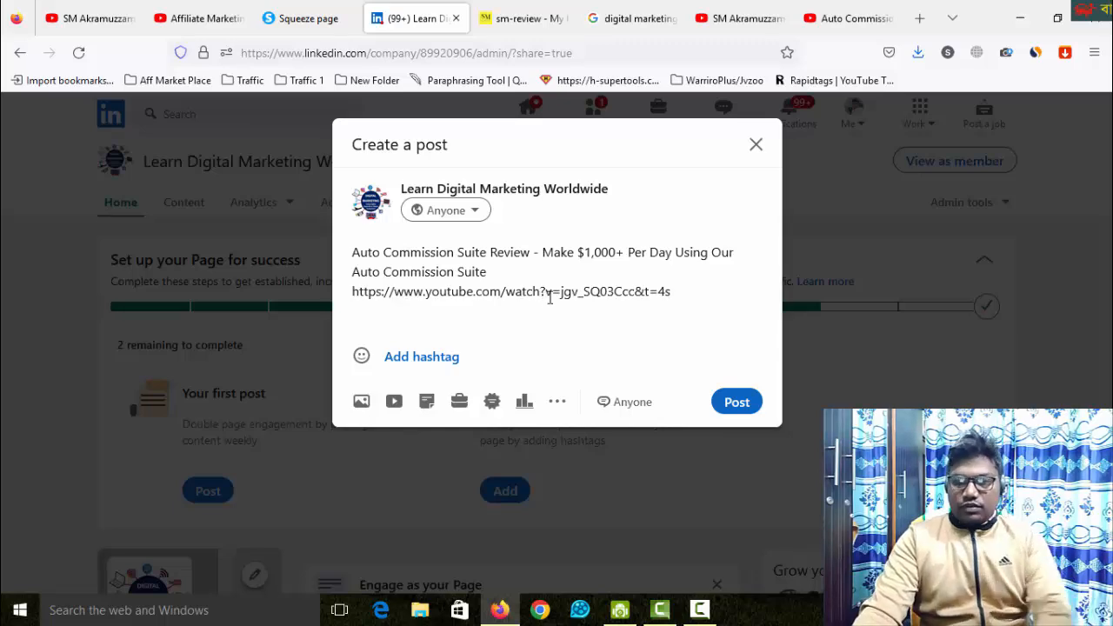
- Copy #AutoCommissionSuiteReview and #AutoCommissionSuite from the YouTube video's description into the LinkedIn post and publish it without sharing it on the profile
left_click(843, 24)
scroll(553, 362, "down", 3)
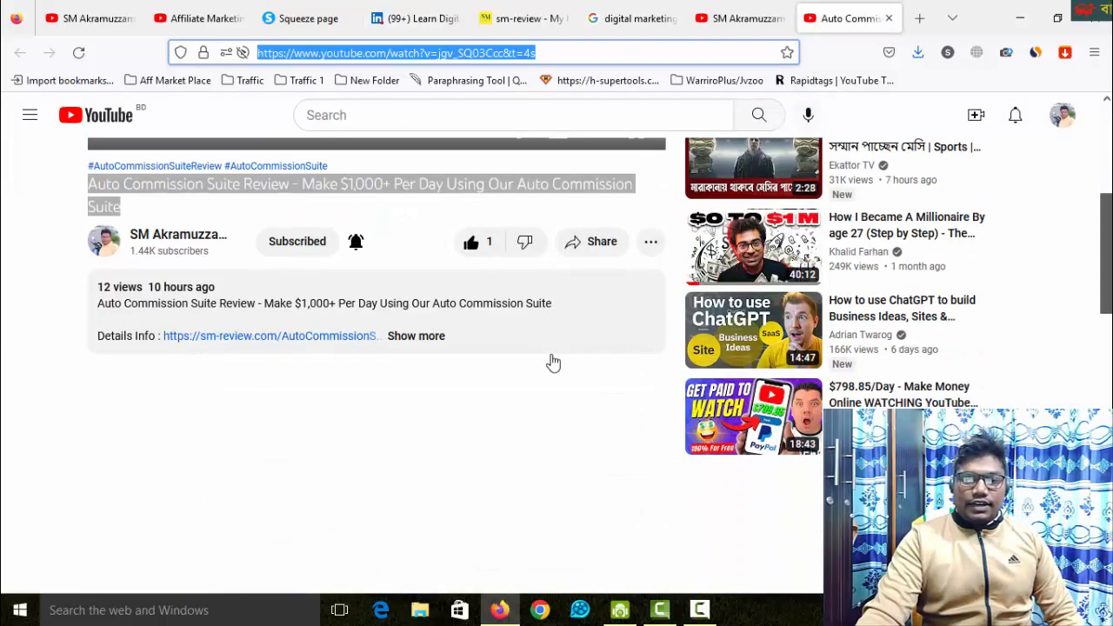
scroll(553, 363, "down", 1)
left_click(422, 257)
scroll(521, 371, "down", 2)
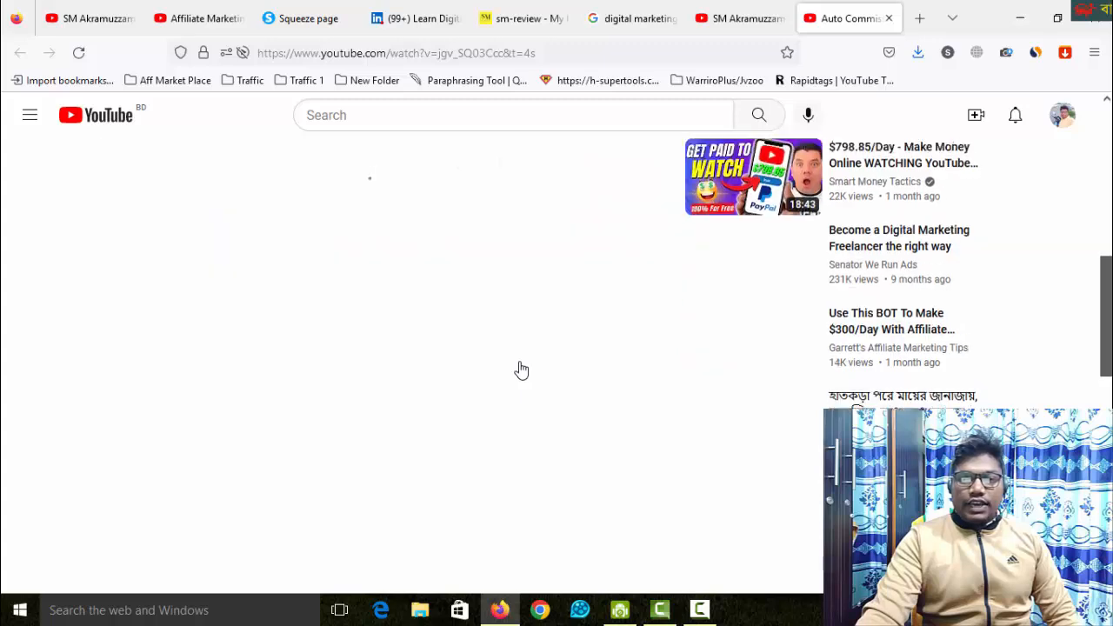
scroll(522, 370, "up", 2)
scroll(463, 426, "down", 5)
scroll(413, 387, "up", 2)
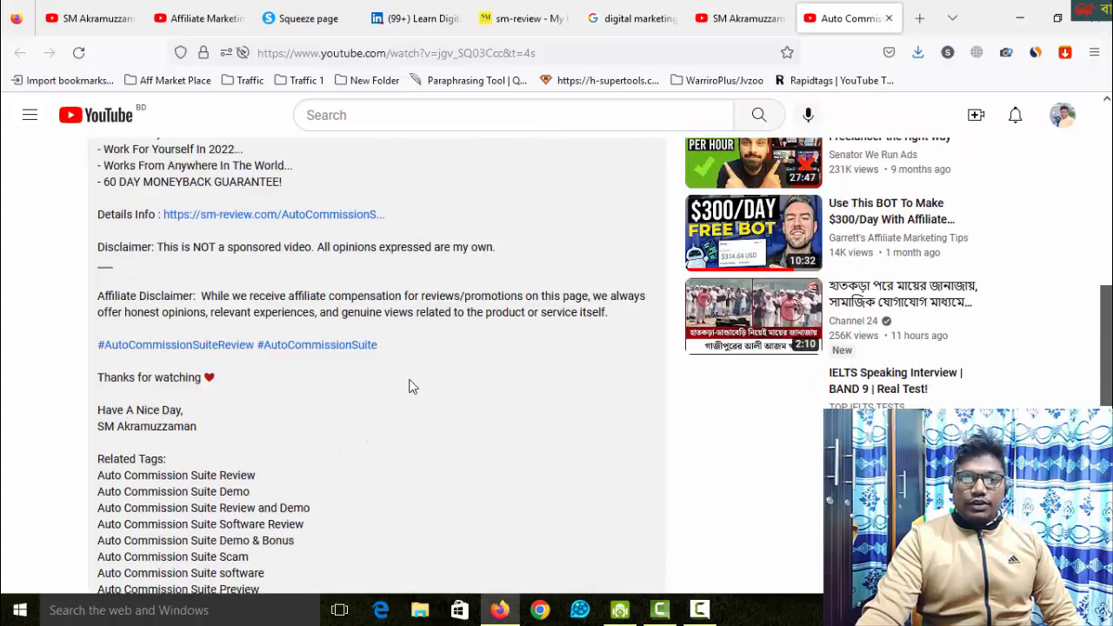
left_click_drag(382, 363, 100, 370)
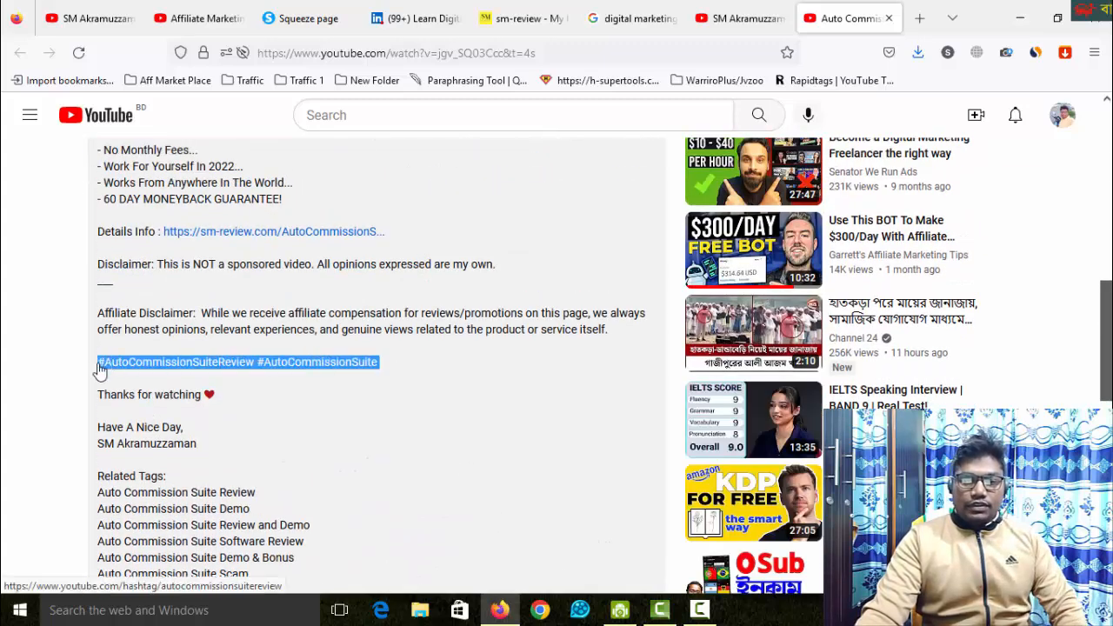
left_click(413, 18)
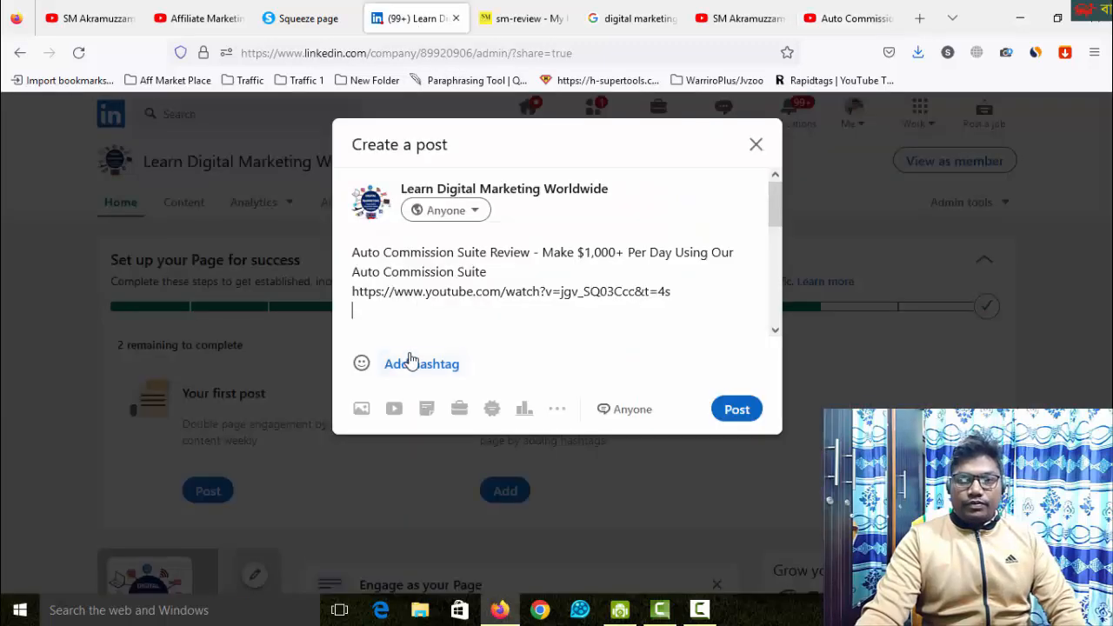
key("ctrl+v")
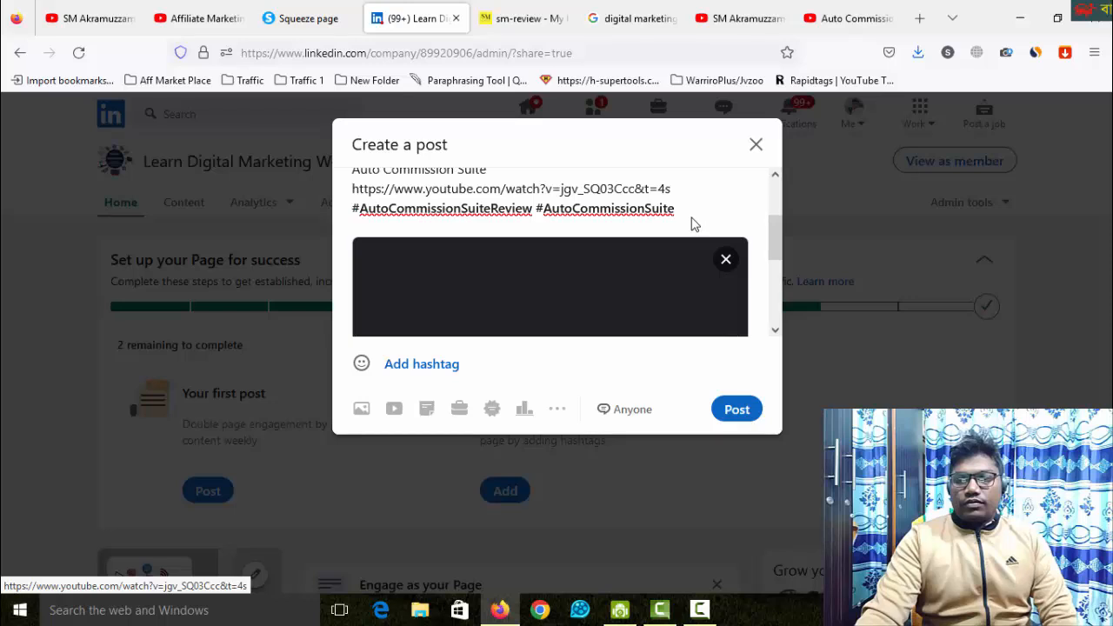
left_click(741, 411)
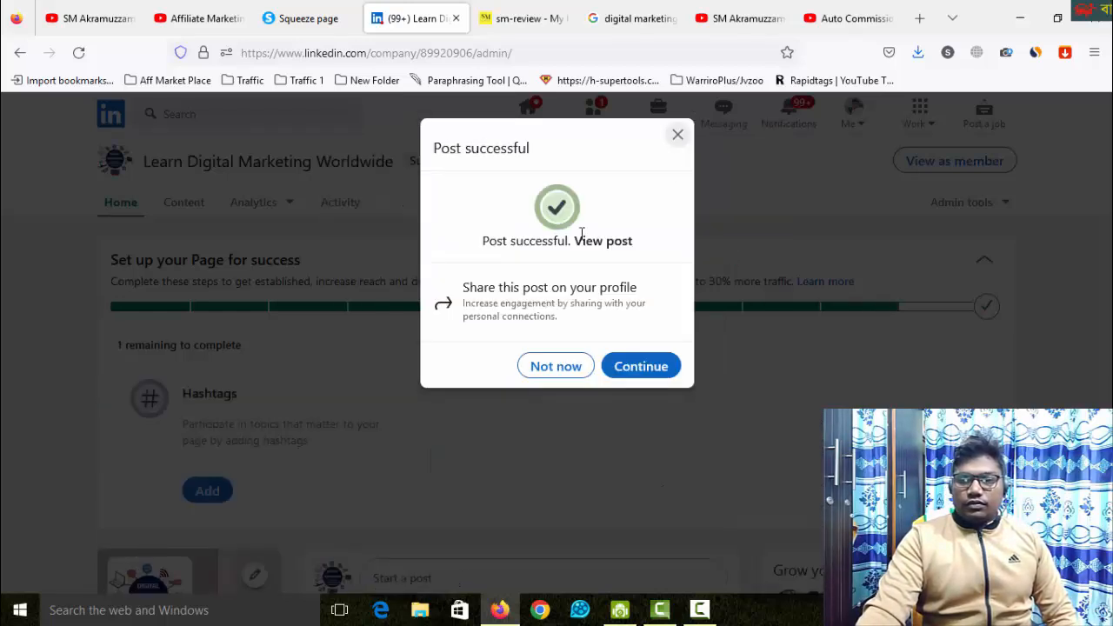
left_click(566, 369)
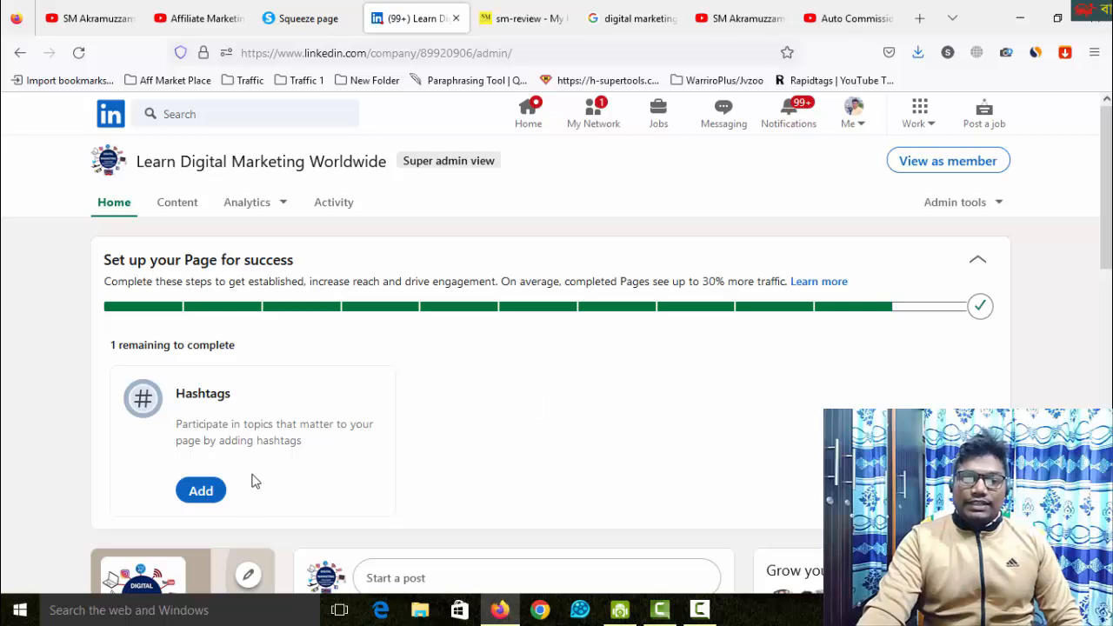
- Open the page's hashtag settings and add the suggested hashtag #learndigitalmarketingworldwide
left_click(200, 492)
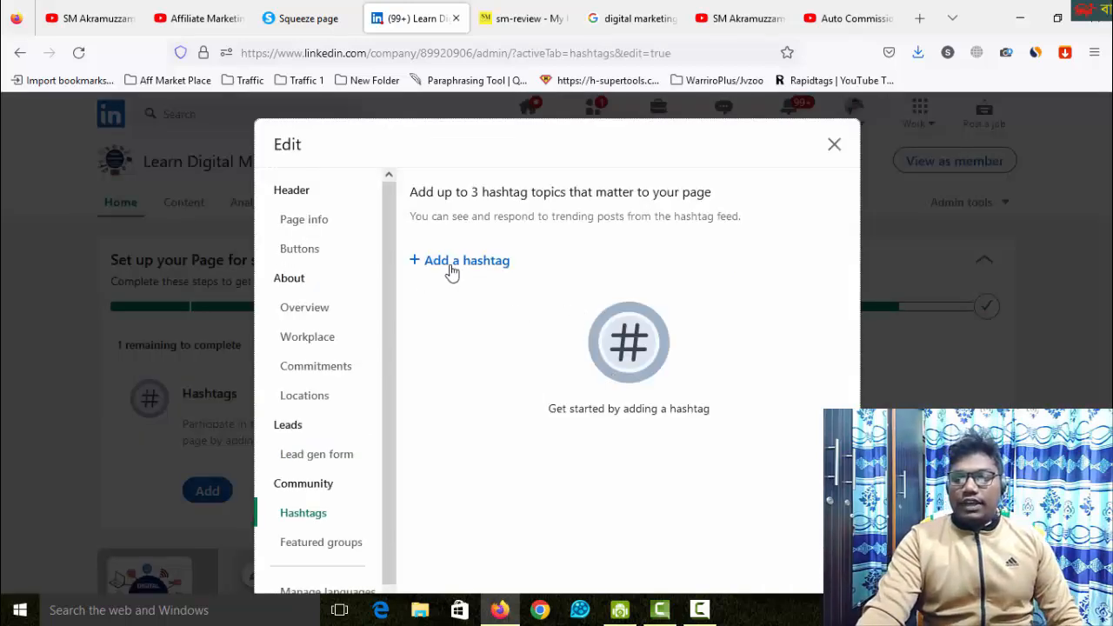
left_click(451, 271)
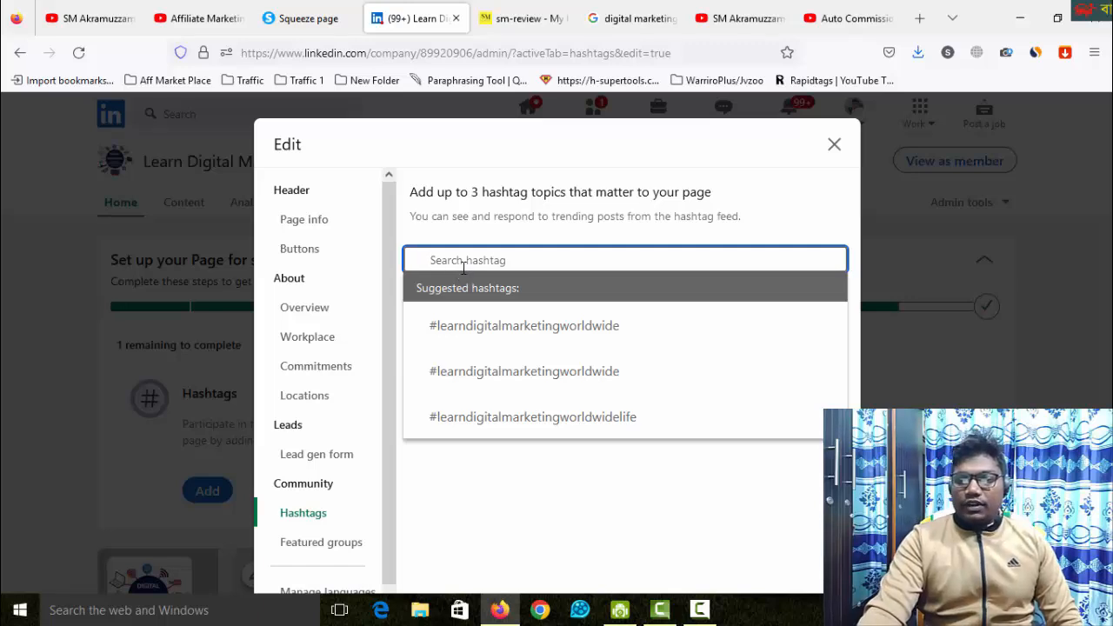
left_click(572, 330)
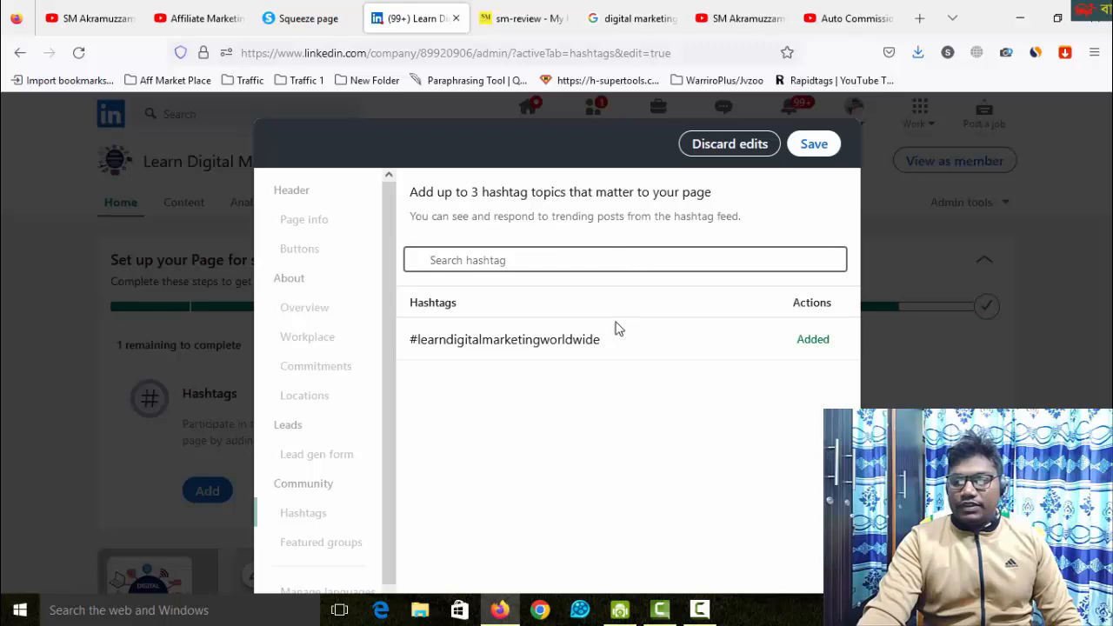
- Add #digitalmarketing as a second page hashtag and save the hashtag settings
left_click(557, 258)
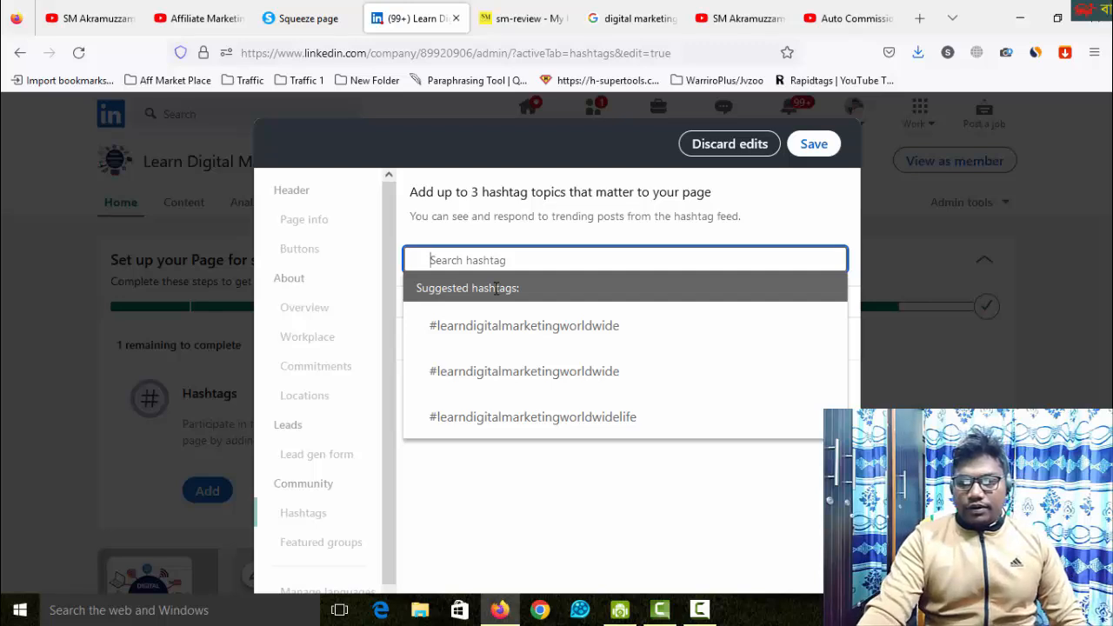
type("di")
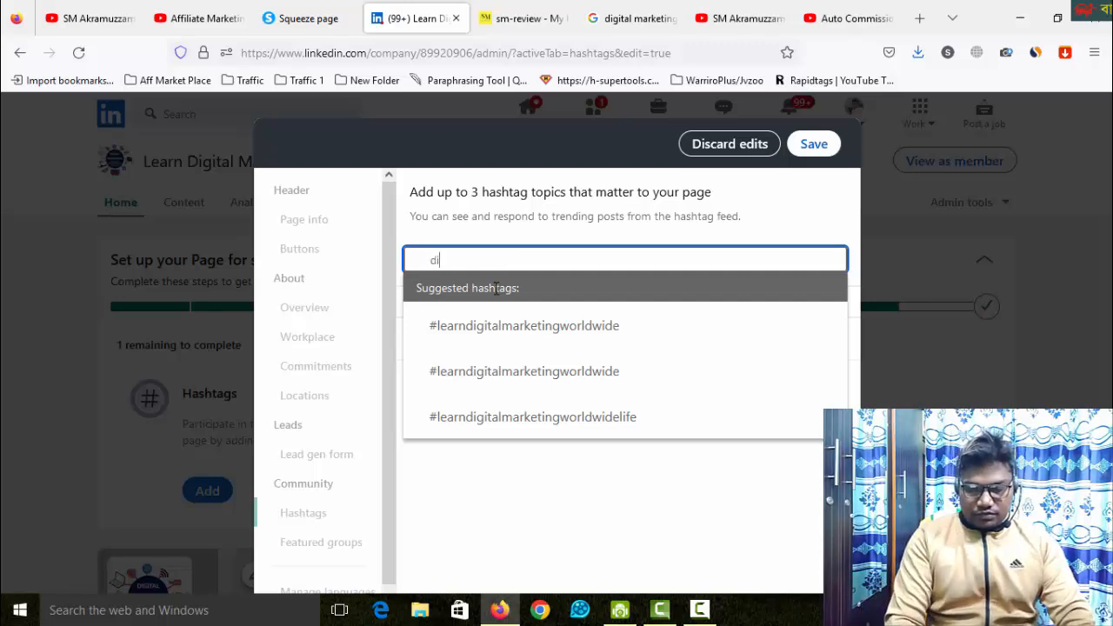
type("gi")
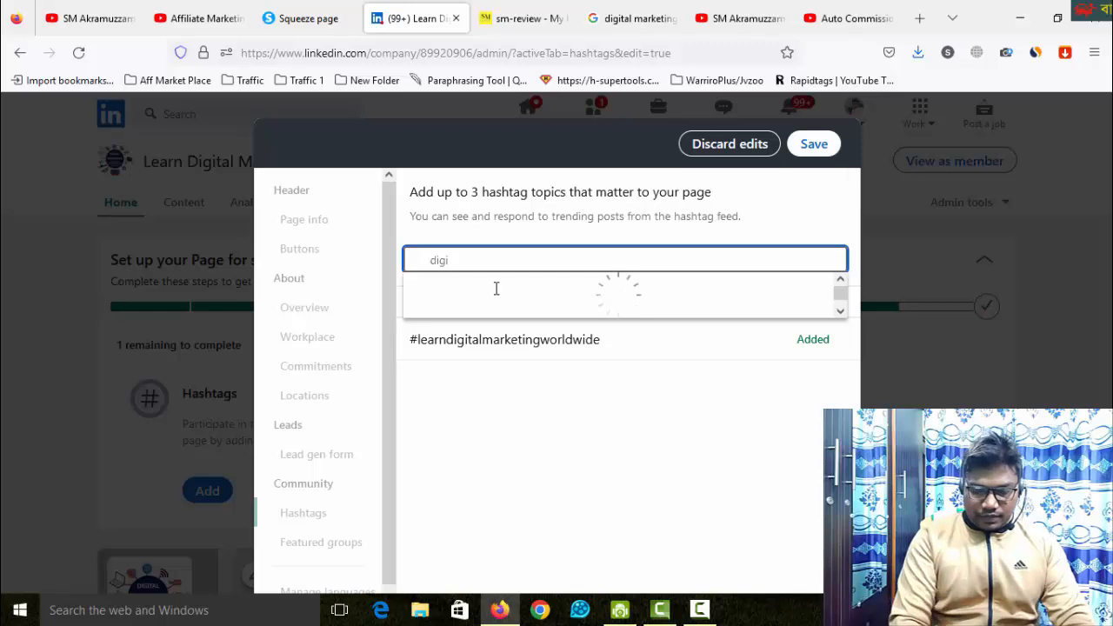
type("tal")
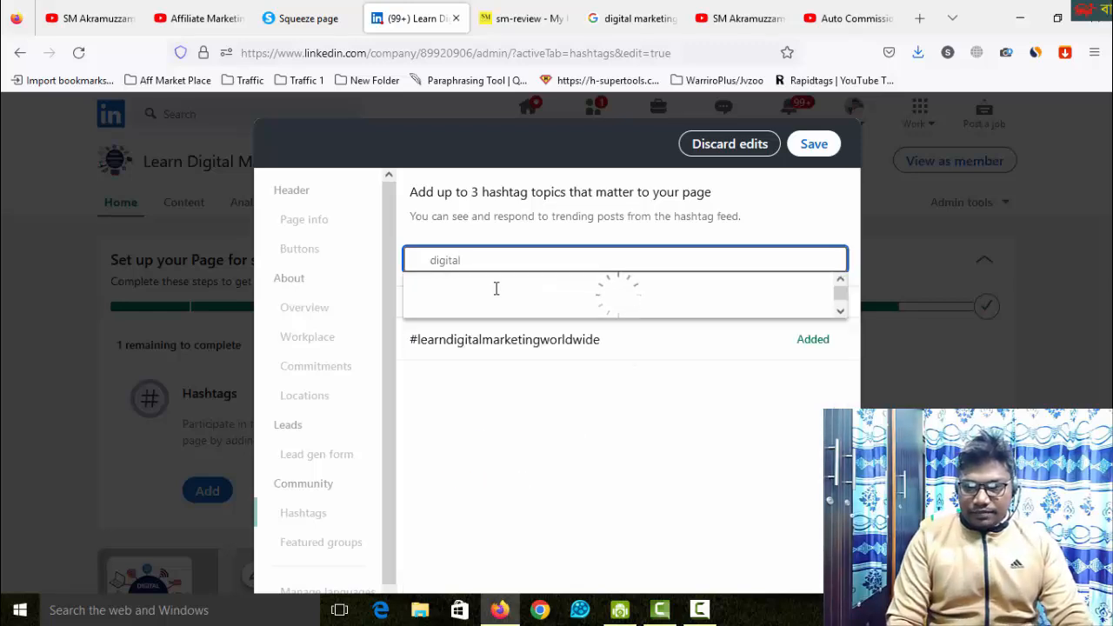
type("marketing")
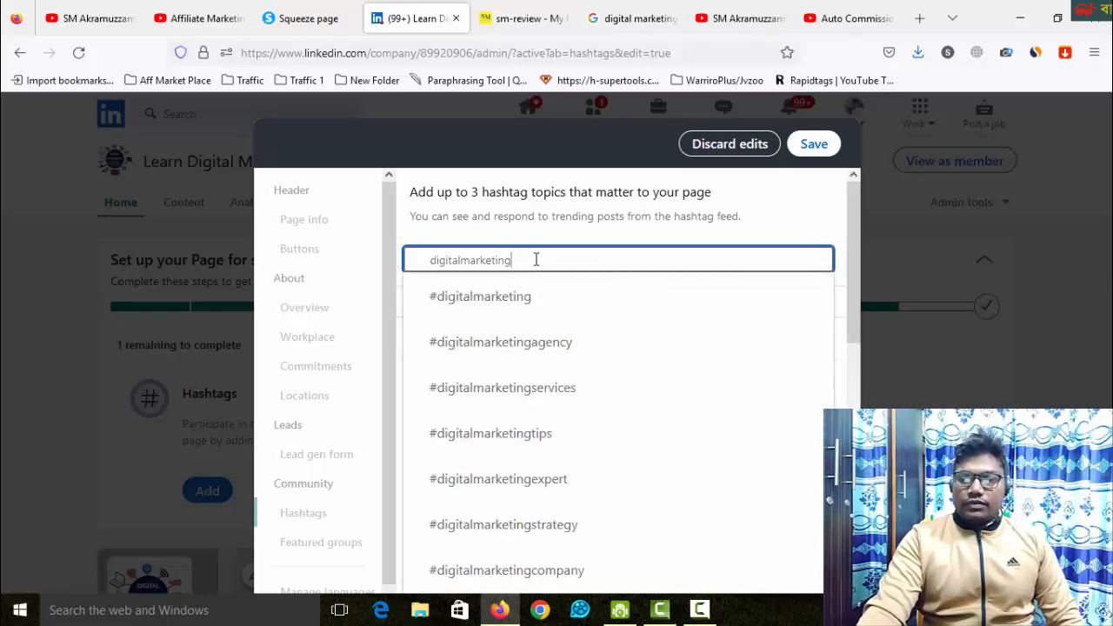
left_click(516, 308)
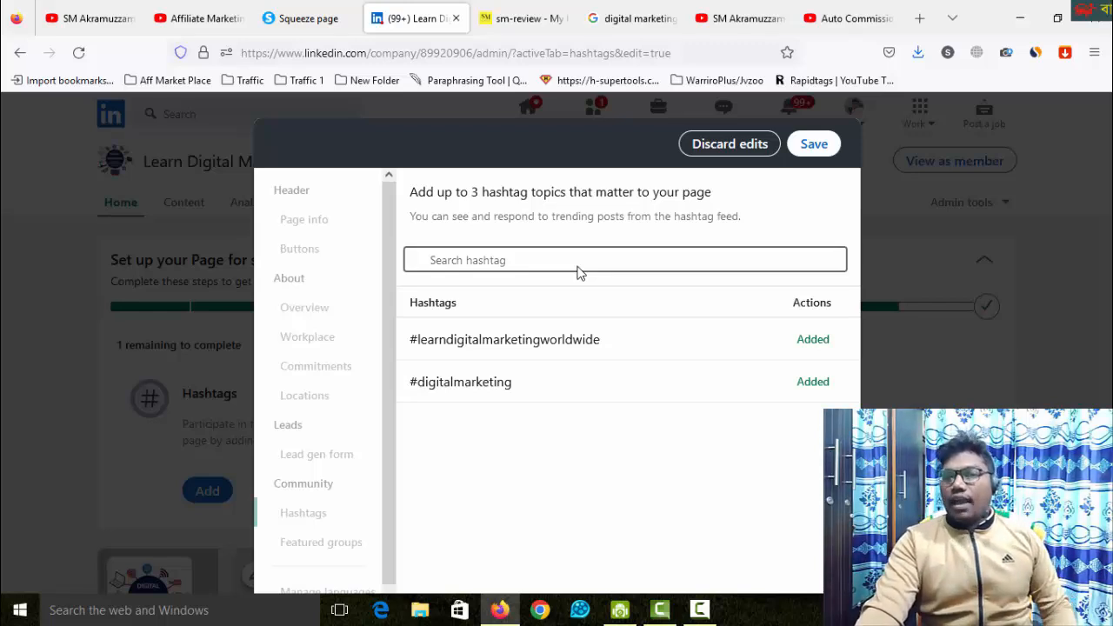
left_click(816, 146)
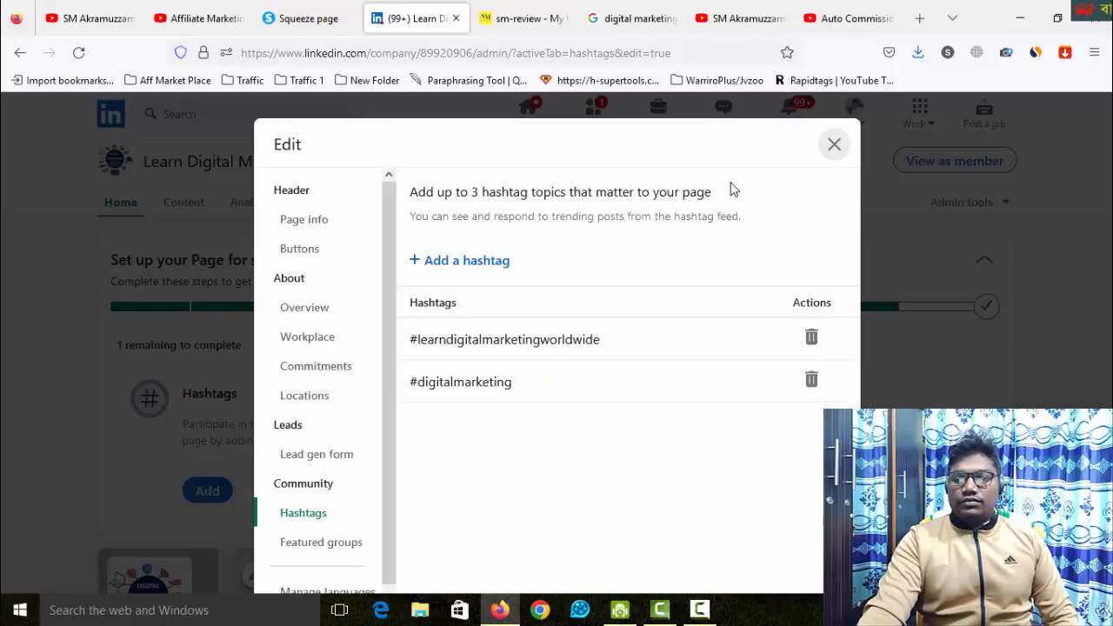
- Close the page editor without sharing the edits in a post and dismiss the page setup checklist
left_click(834, 145)
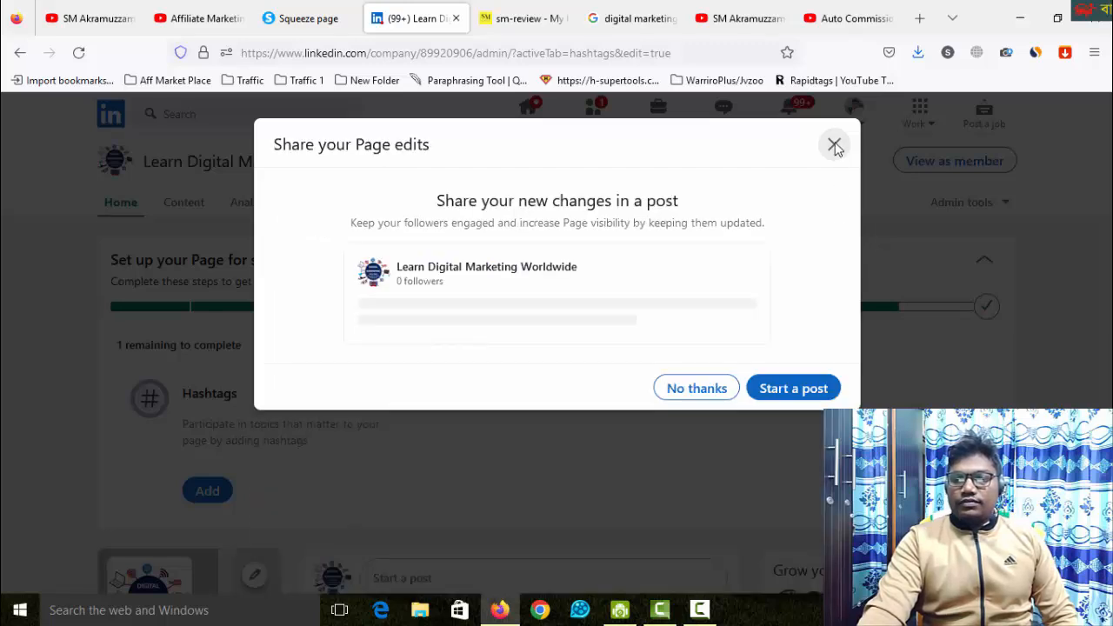
left_click(710, 391)
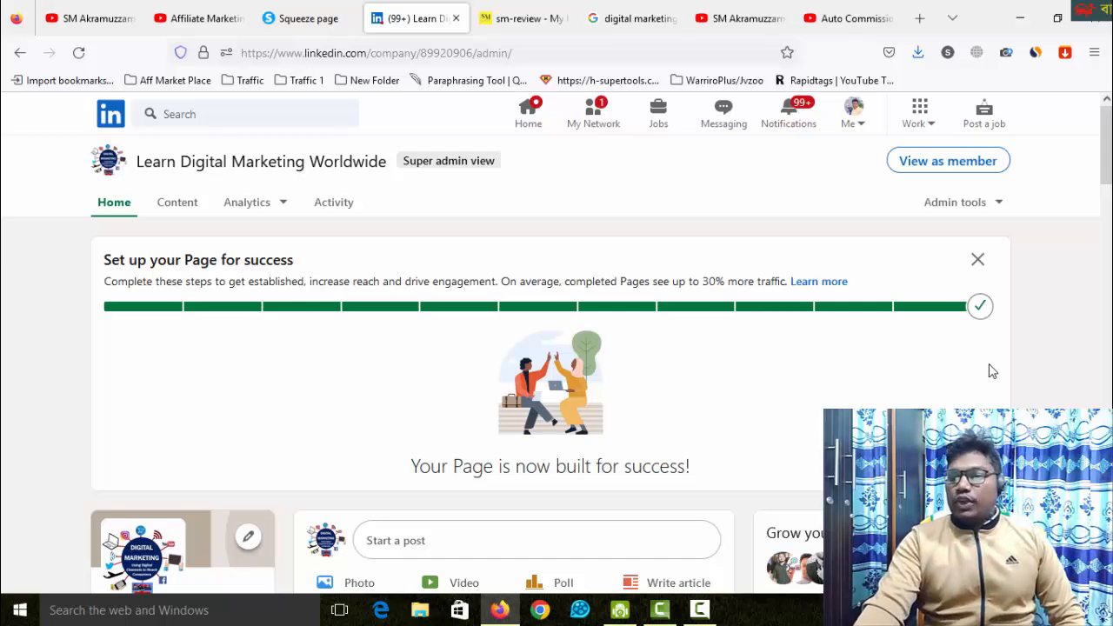
left_click(978, 261)
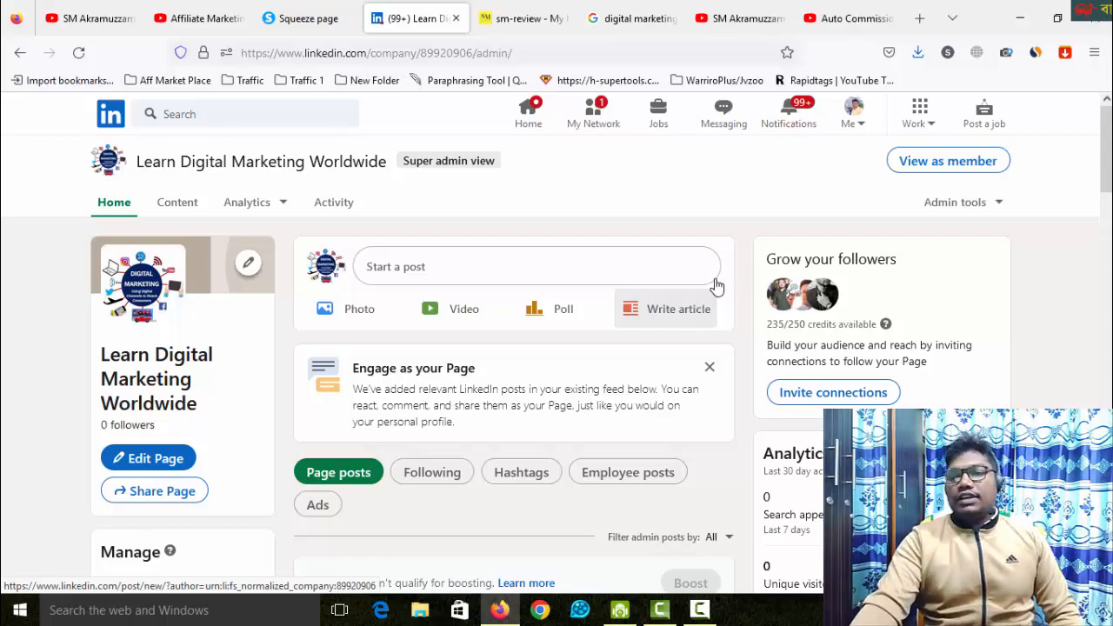
- Return to the LinkedIn home feed and open the account menu to see where the company page is managed
left_click(106, 115)
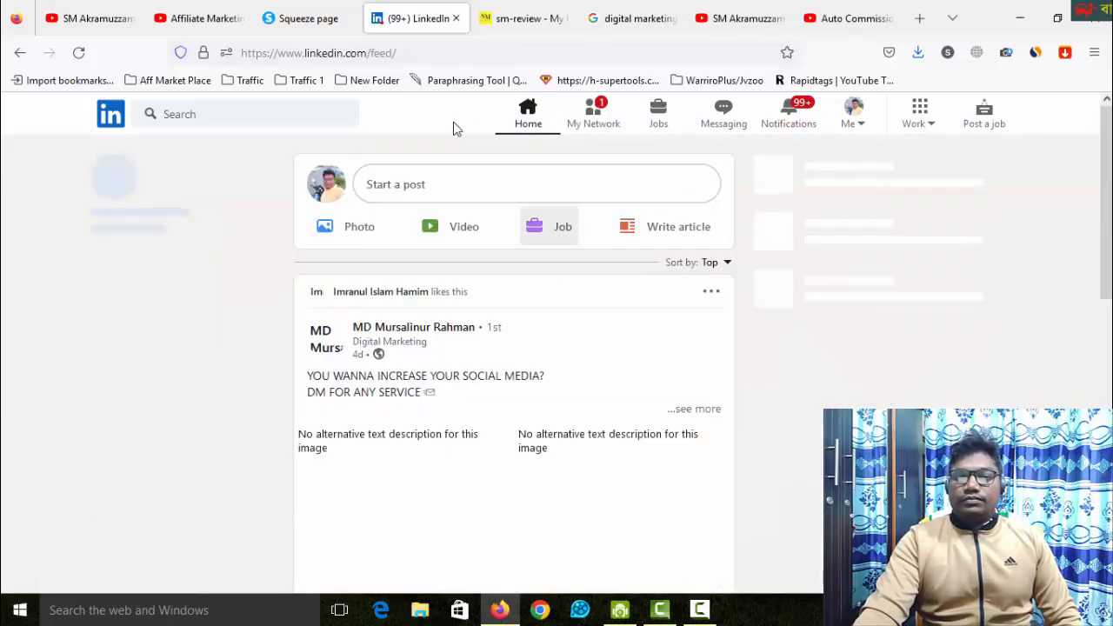
left_click(856, 126)
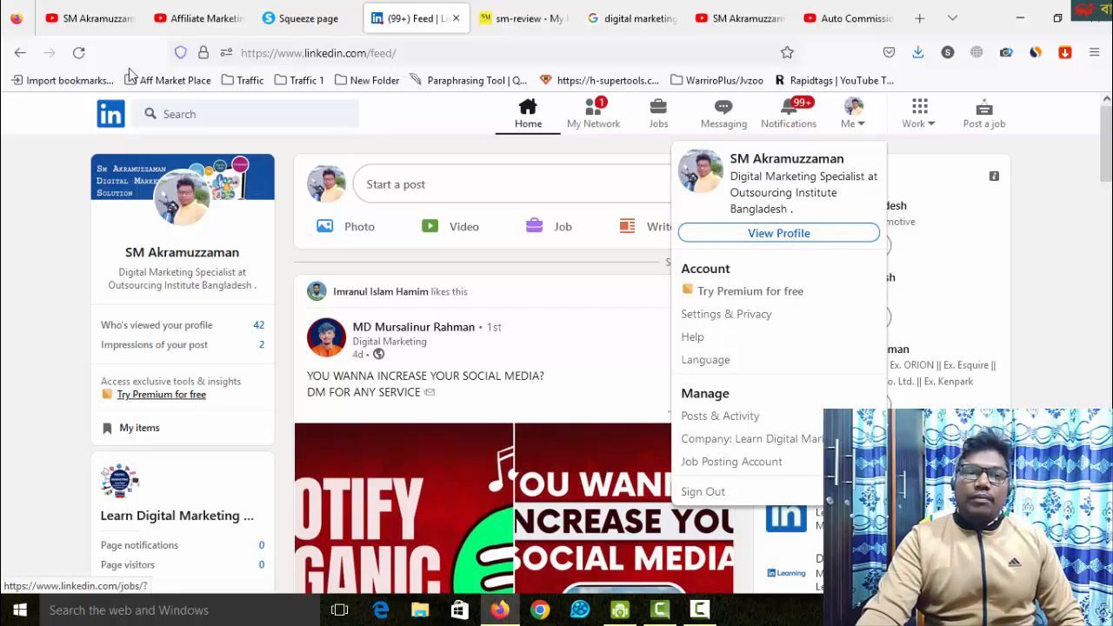
- Look over the YouTube channel's videos page, the affiliate marketing video's description and the Free Digital Marketing Boss course page linked in it
left_click(91, 18)
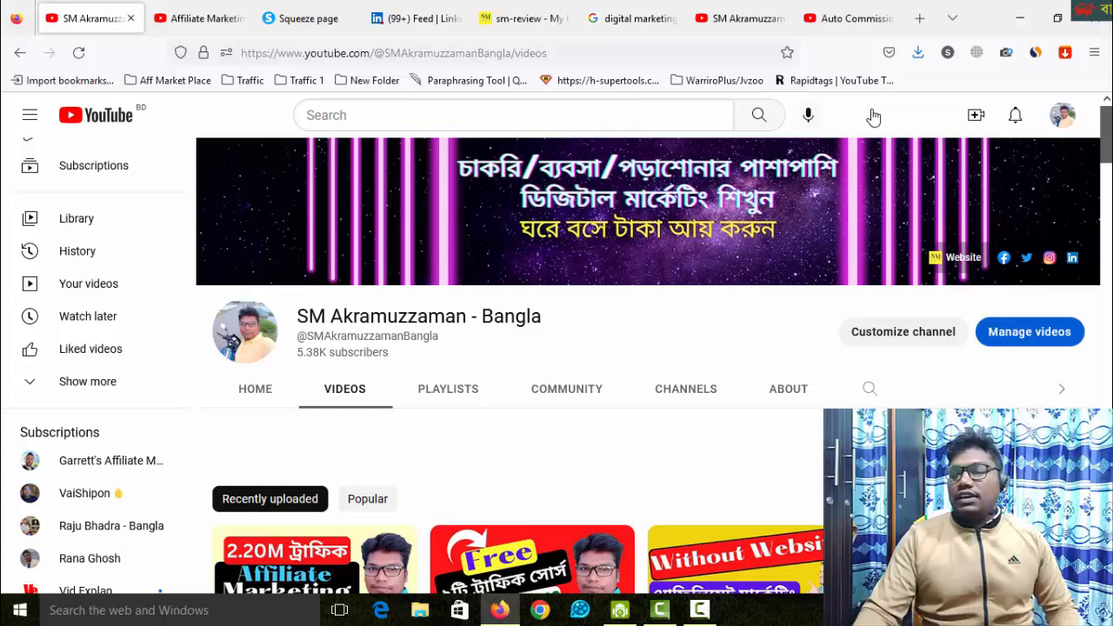
left_click(182, 19)
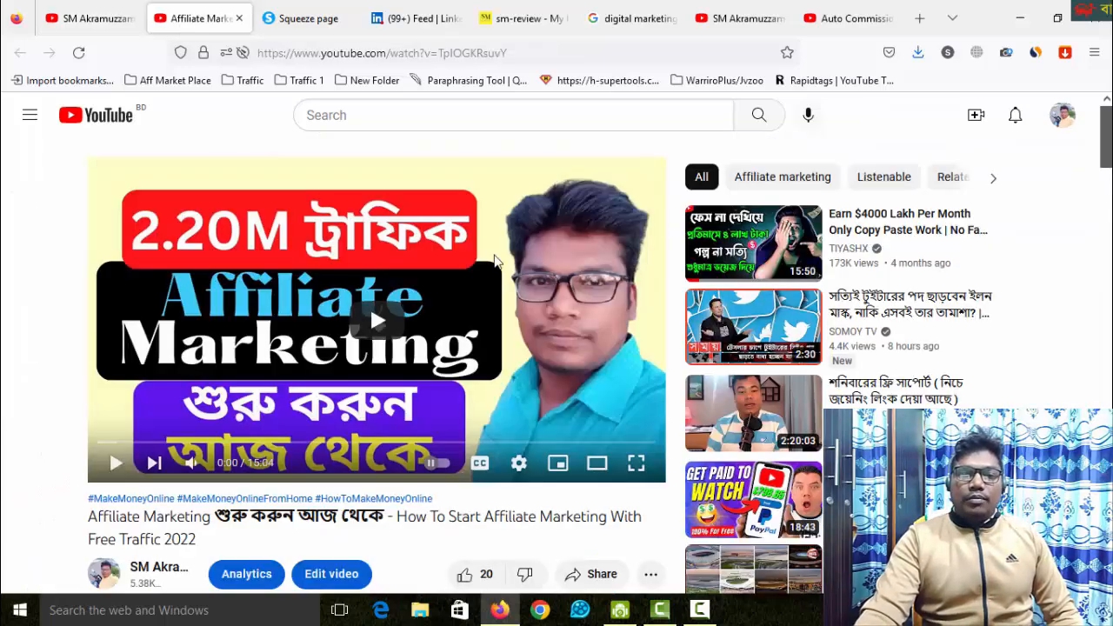
scroll(632, 276, "down", 3)
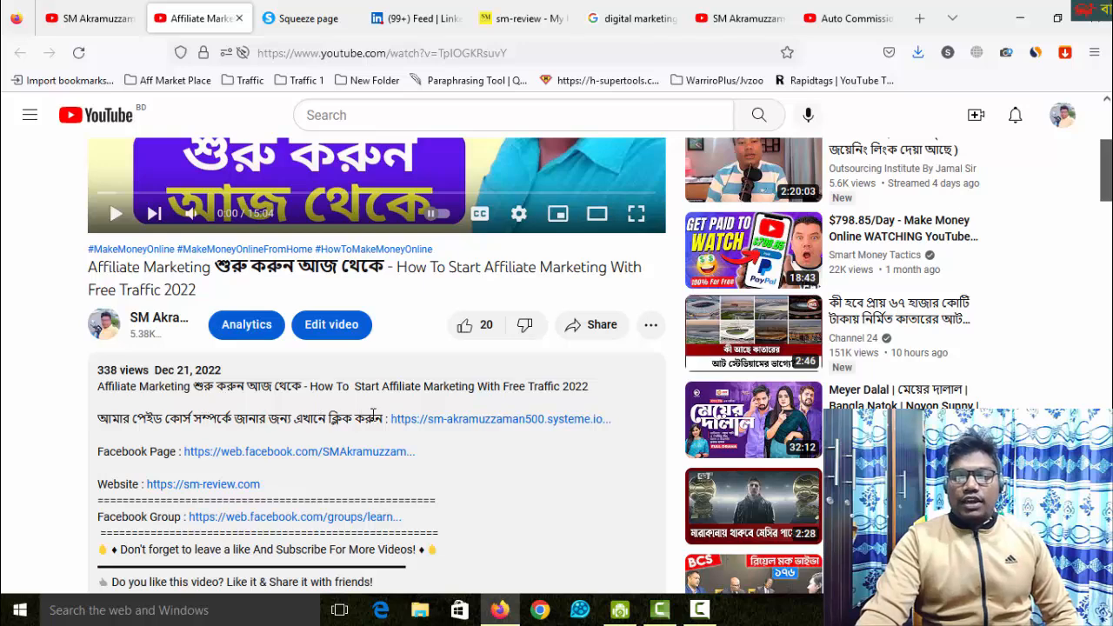
left_click(445, 426)
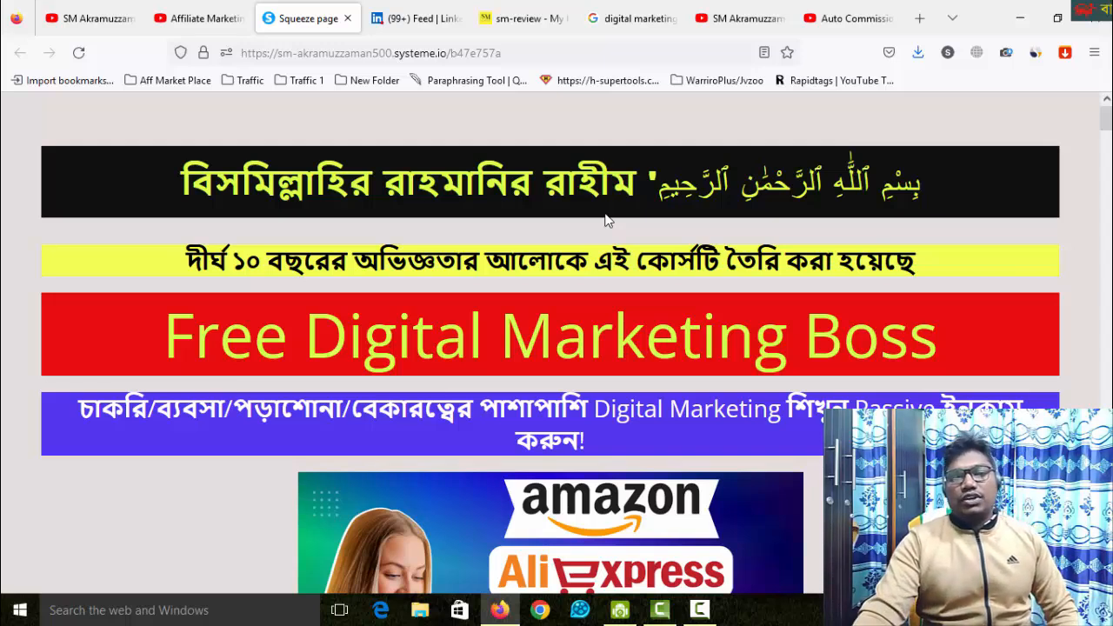
left_click(201, 26)
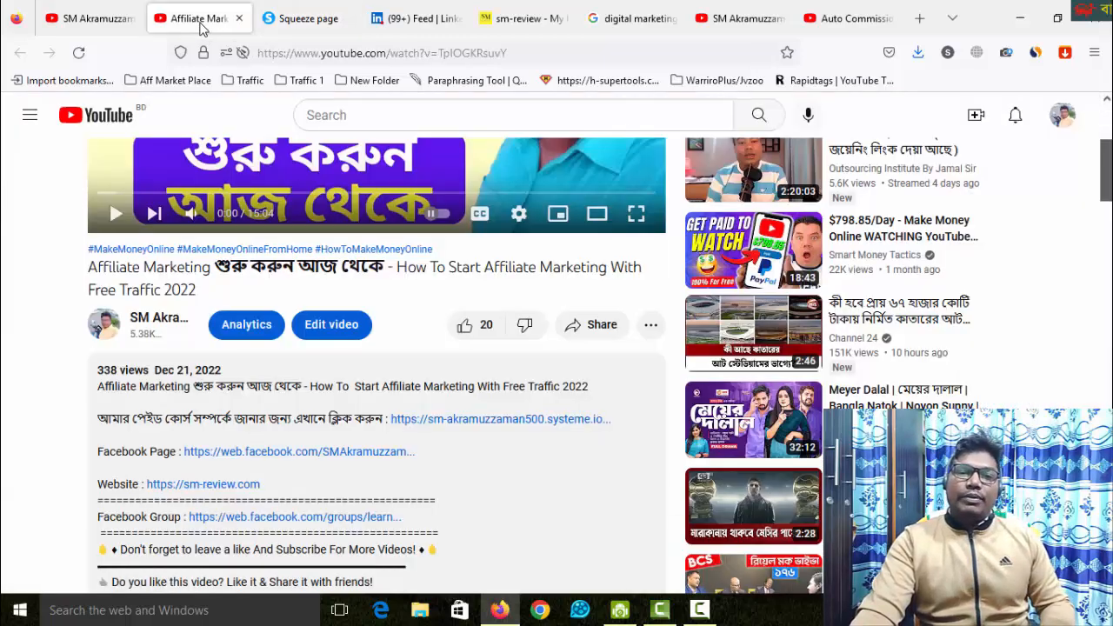
left_click(306, 19)
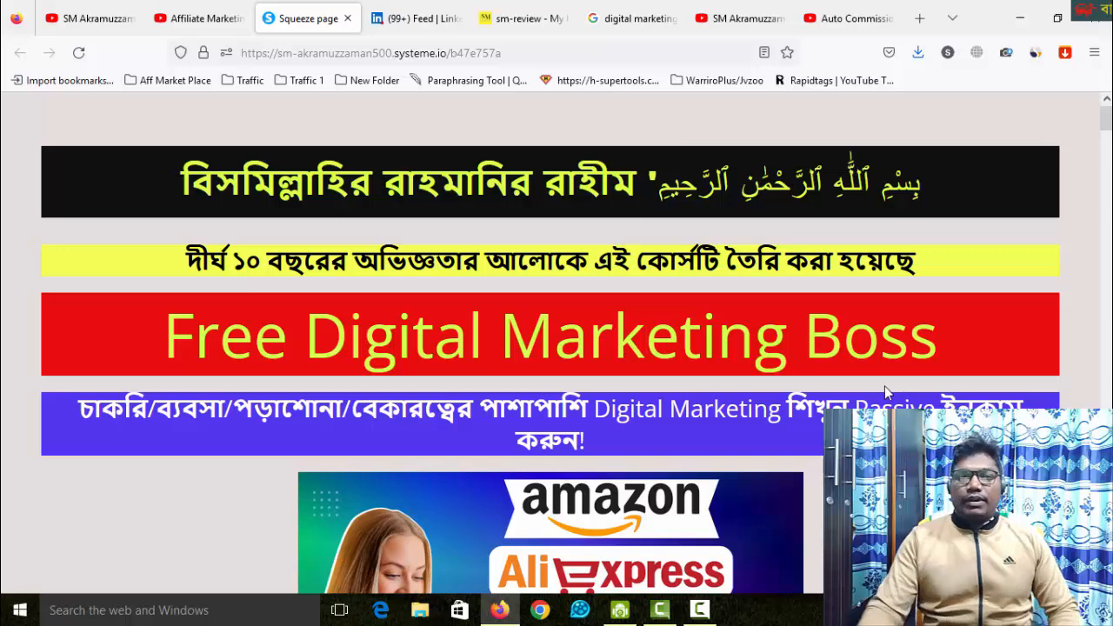
left_click(98, 19)
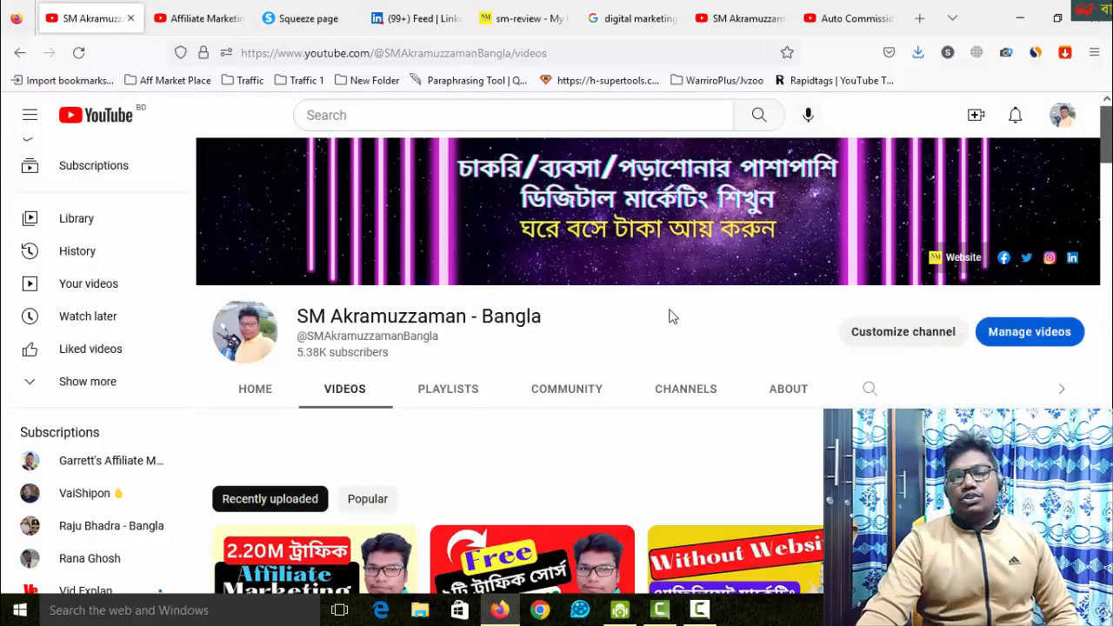